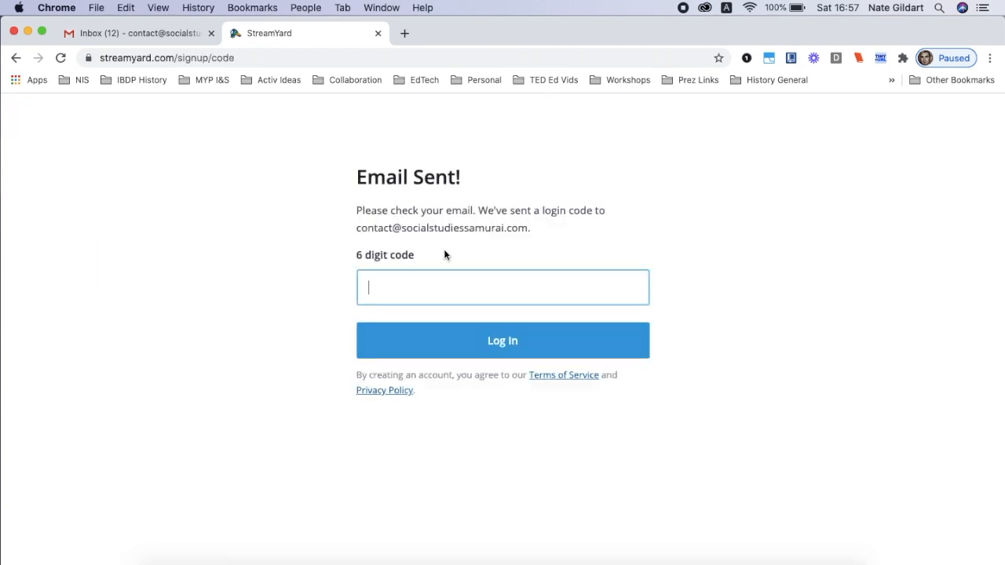
Switch to the Gmail inbox and open the StreamYard Login Code email
scroll(445, 250, "up", 5)
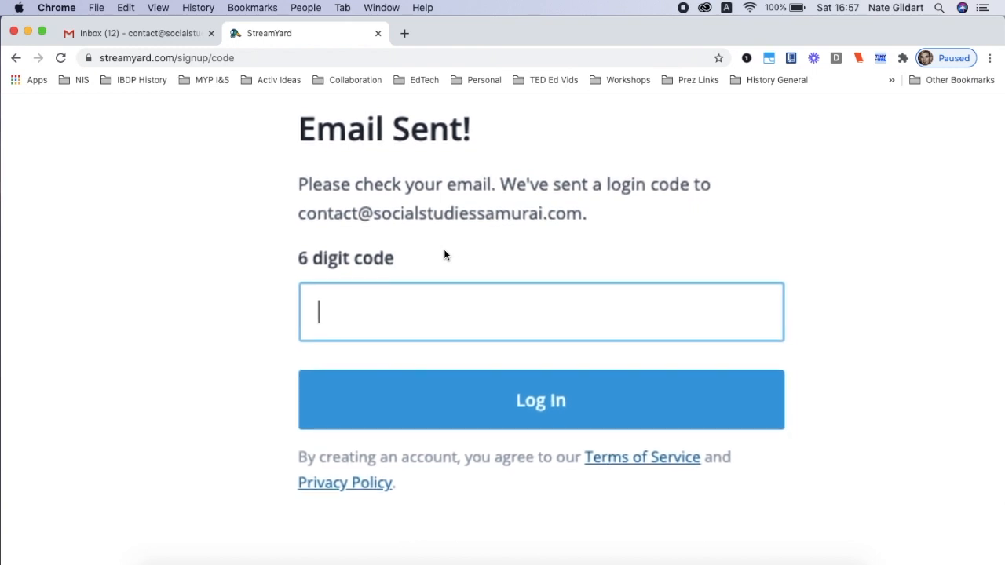
scroll(444, 249, "down", 3)
scroll(444, 251, "down", 3)
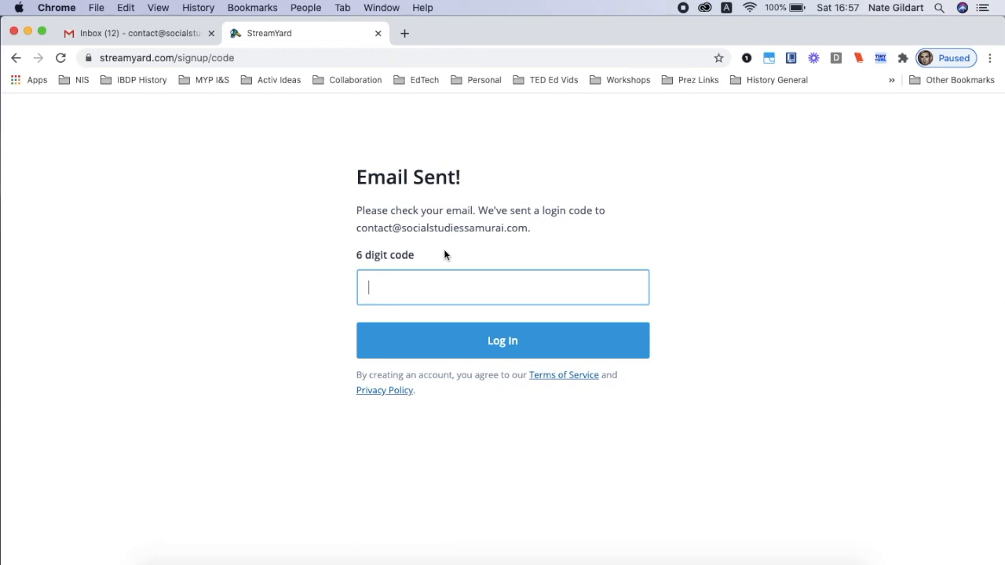
key("ctrl+shift+Tab")
scroll(404, 243, "up", 5)
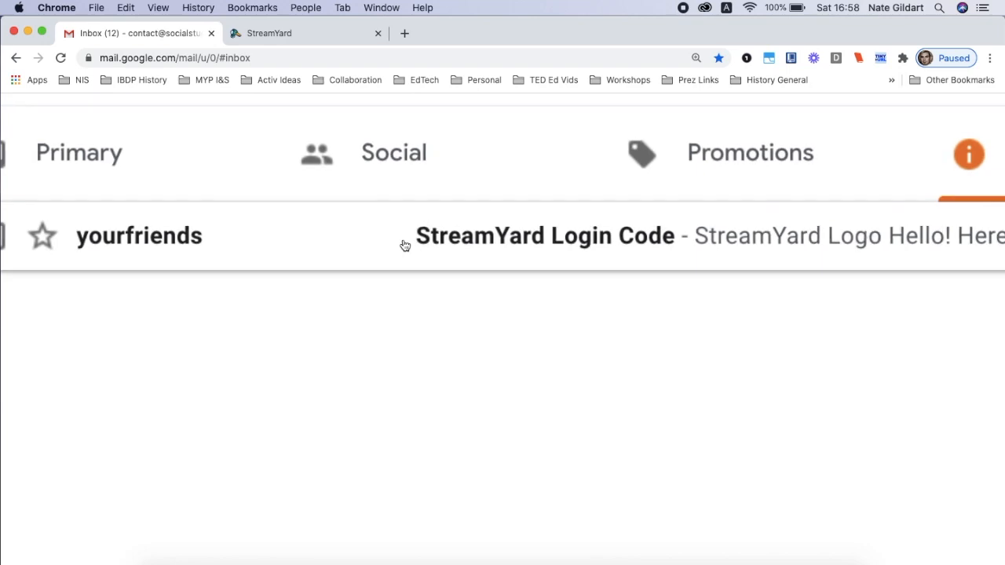
scroll(404, 245, "down", 5)
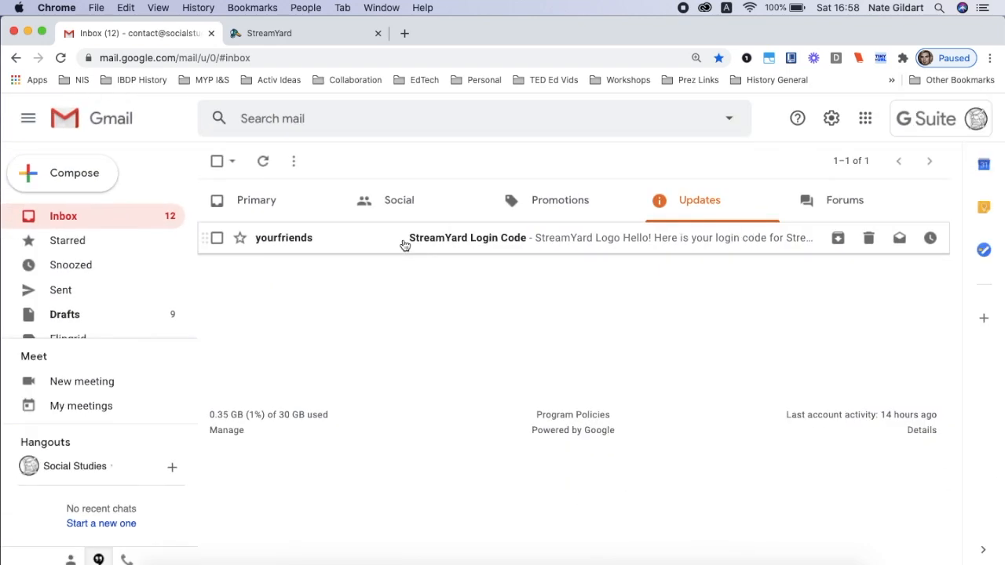
left_click(404, 243)
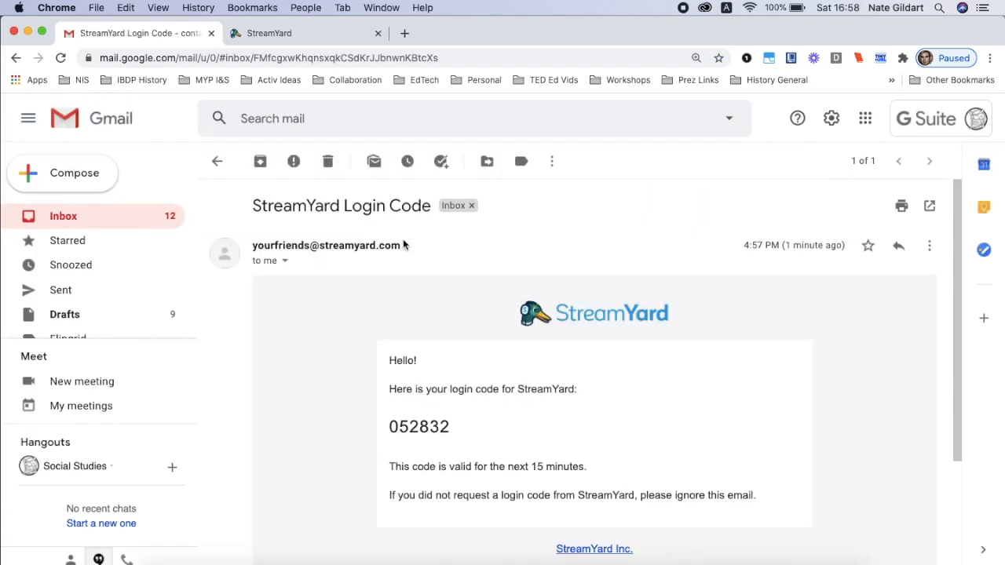
Log in to StreamYard with the 6 digit login code copied from the email and continue past the welcome page
scroll(445, 428, "up", 5)
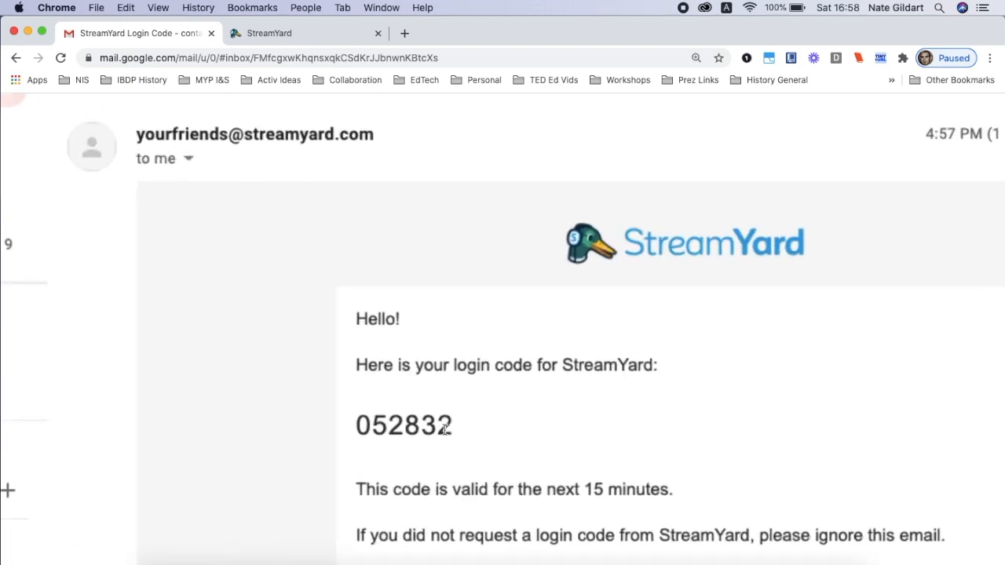
scroll(444, 428, "down", 5)
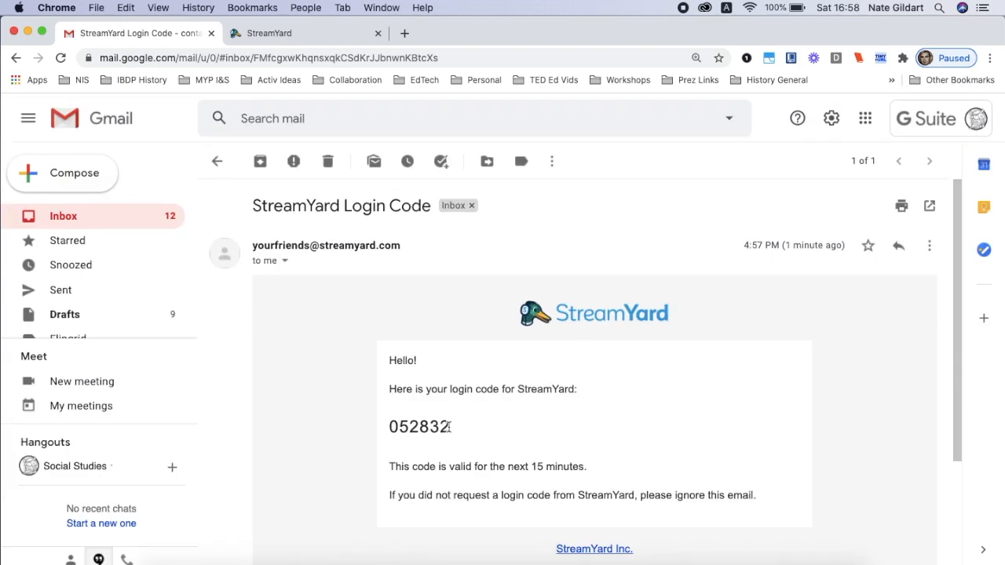
left_click_drag(450, 426, 389, 426)
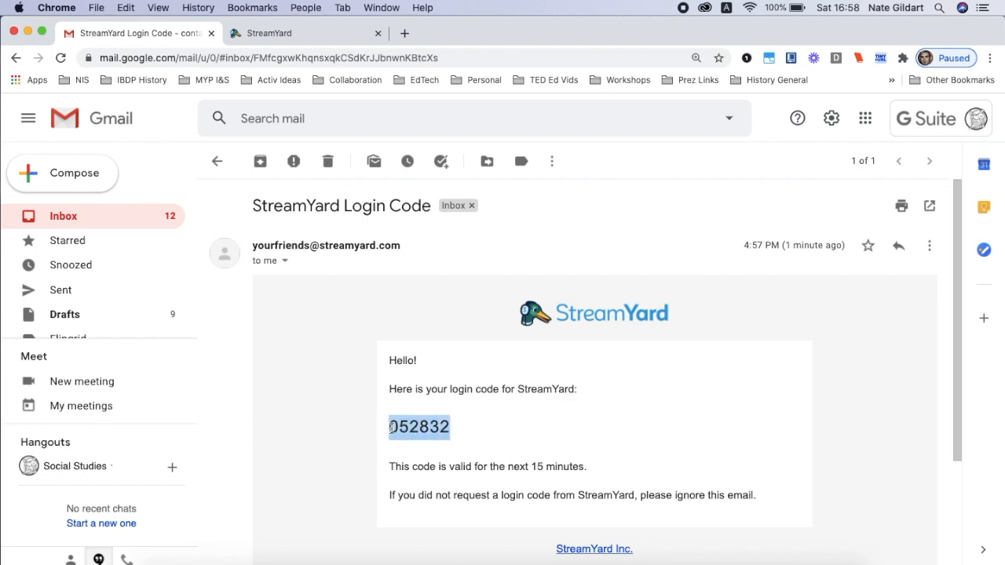
key("super+c")
key("ctrl+Tab")
key("super+v")
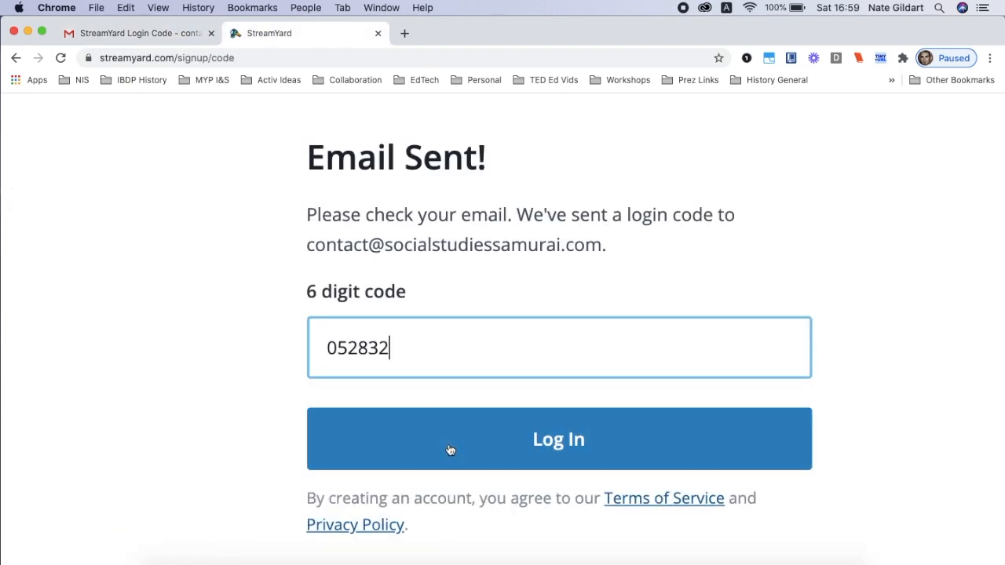
left_click(450, 450)
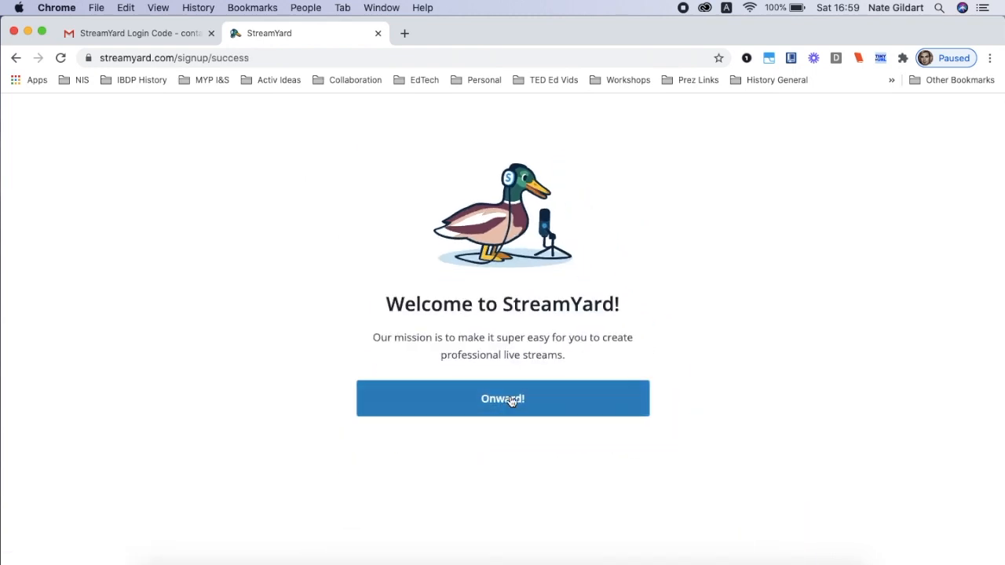
left_click(510, 400)
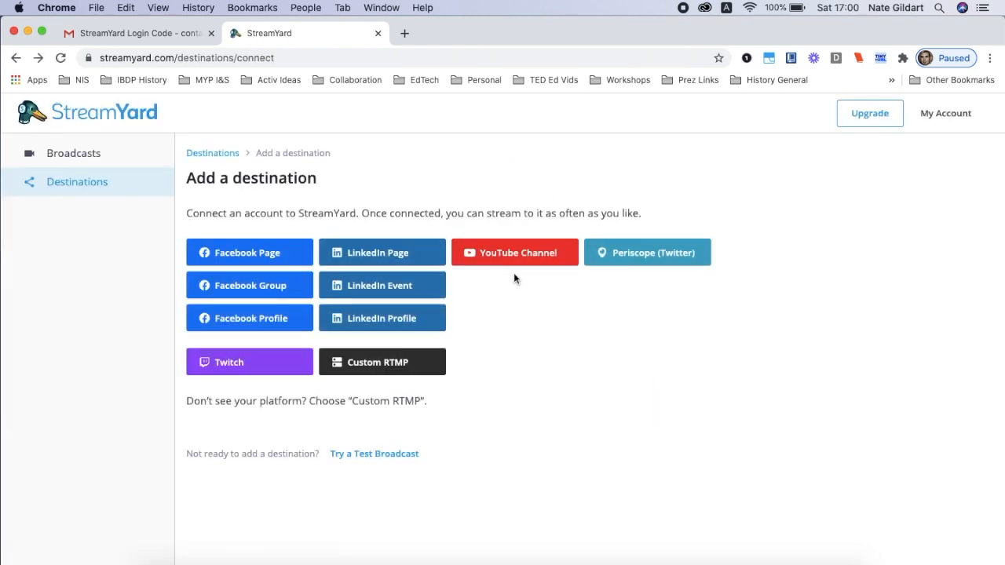
Choose YouTube Channel as the streaming destination to connect
scroll(514, 275, "up", 5)
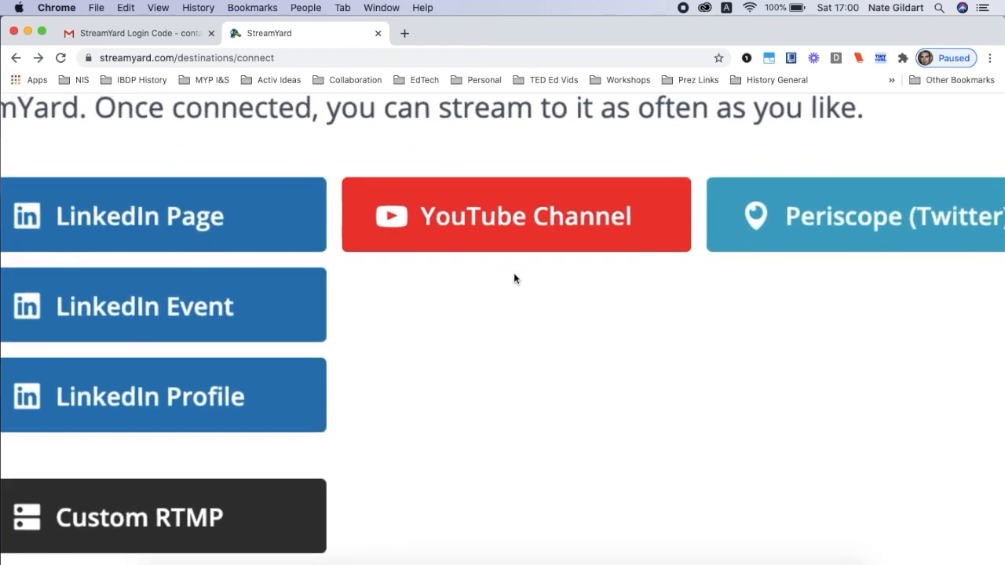
scroll(514, 274, "down", 5)
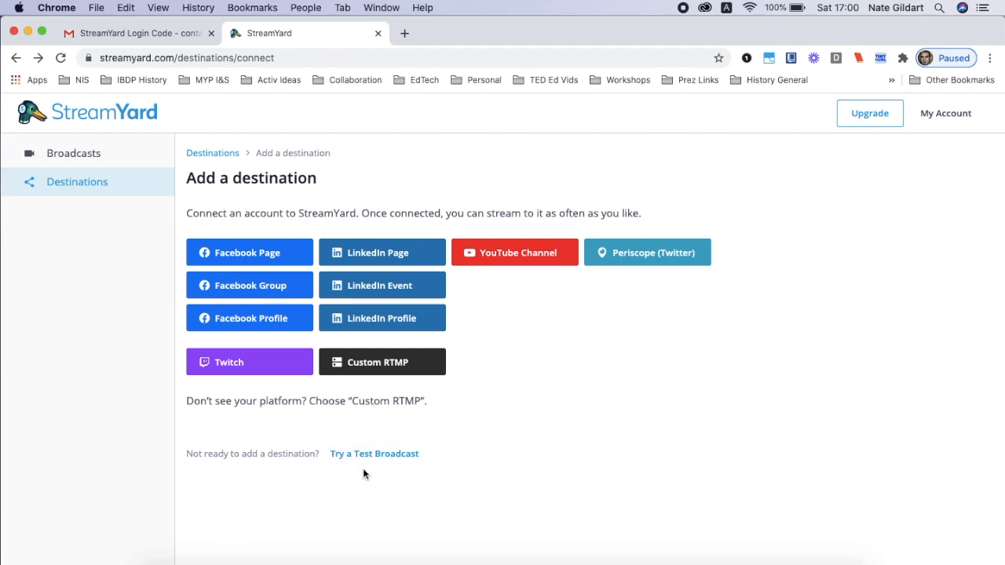
scroll(363, 471, "up", 5)
scroll(362, 474, "down", 5)
scroll(23, 206, "up", 5)
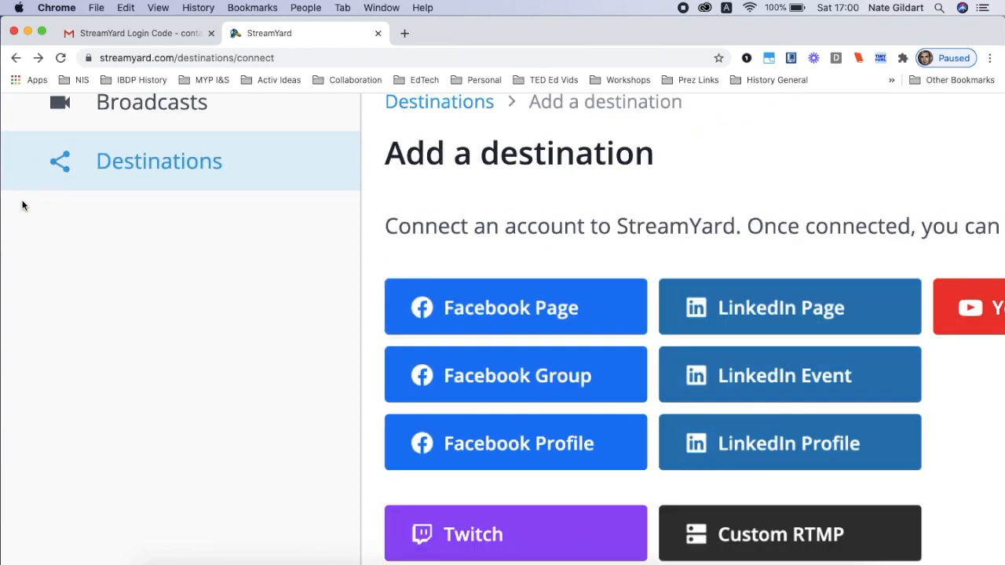
scroll(22, 205, "down", 5)
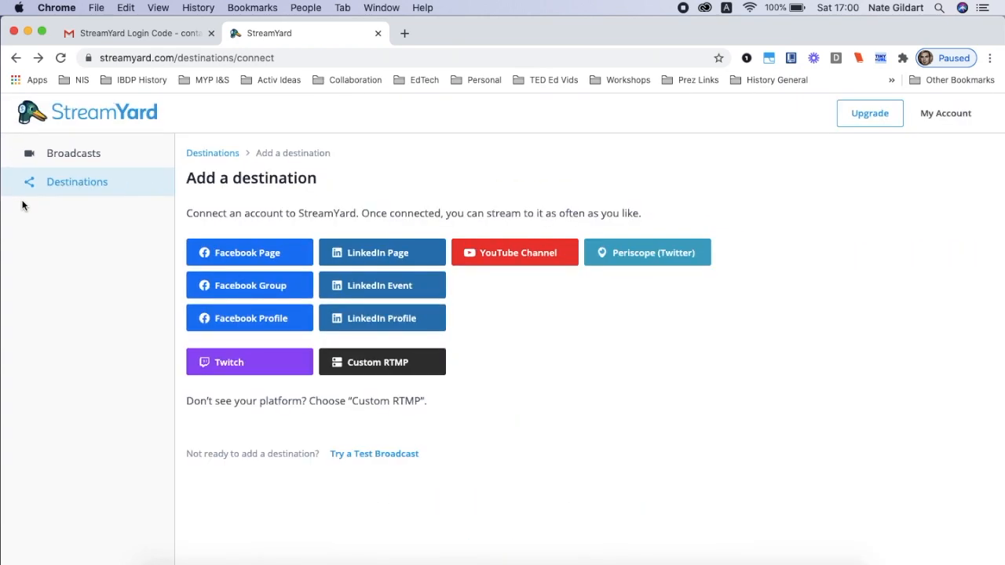
left_click(524, 252)
Select the Social Studies Samurai Google account and allow StreamYard to manage its YouTube account
scroll(636, 267, "down", 2)
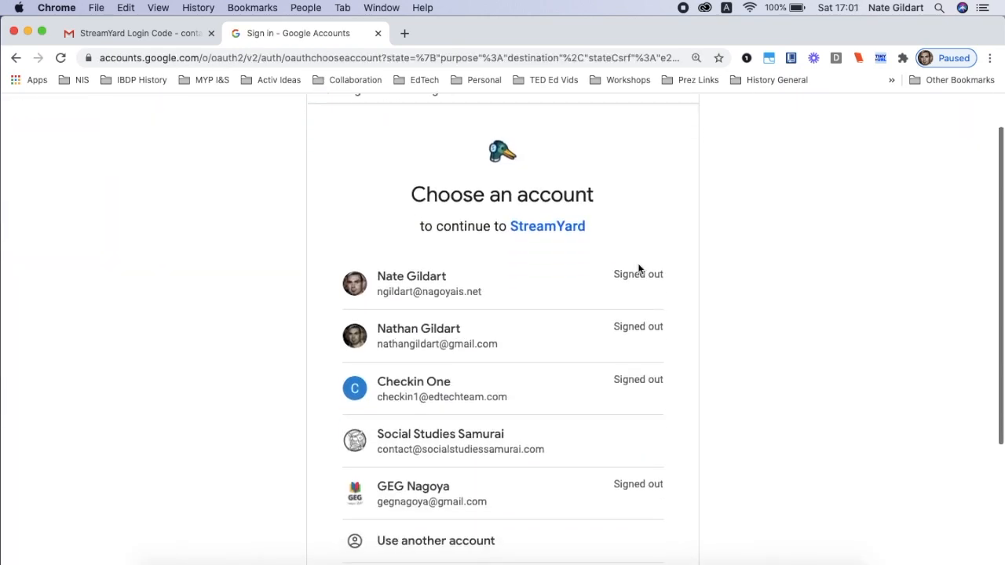
scroll(589, 286, "down", 1)
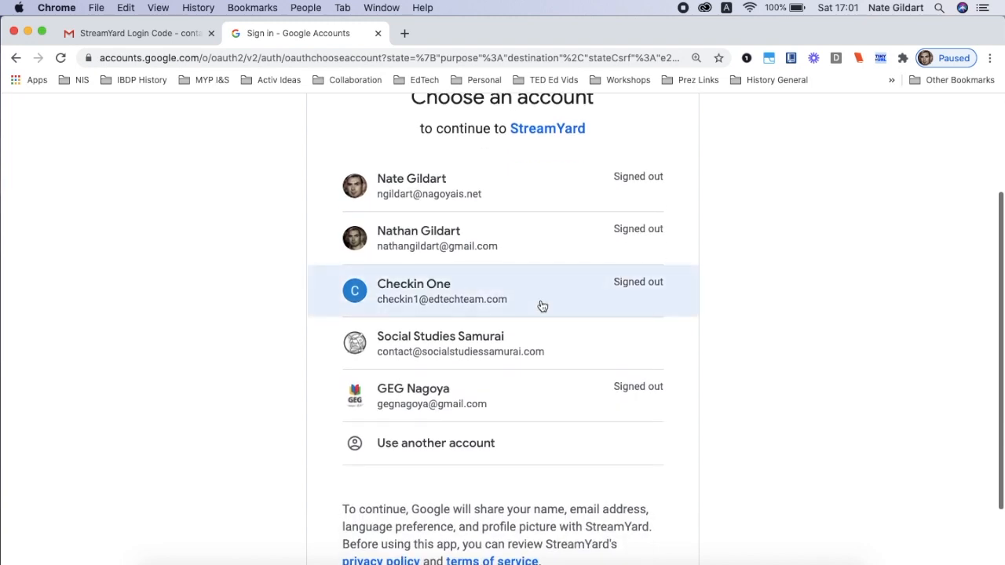
left_click(435, 343)
scroll(638, 314, "down", 4)
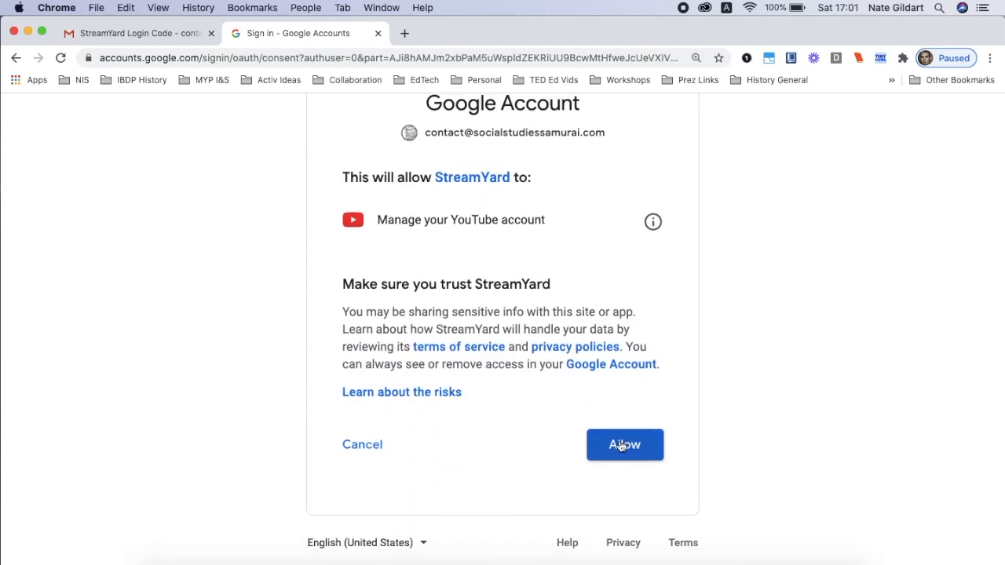
scroll(620, 446, "up", 5)
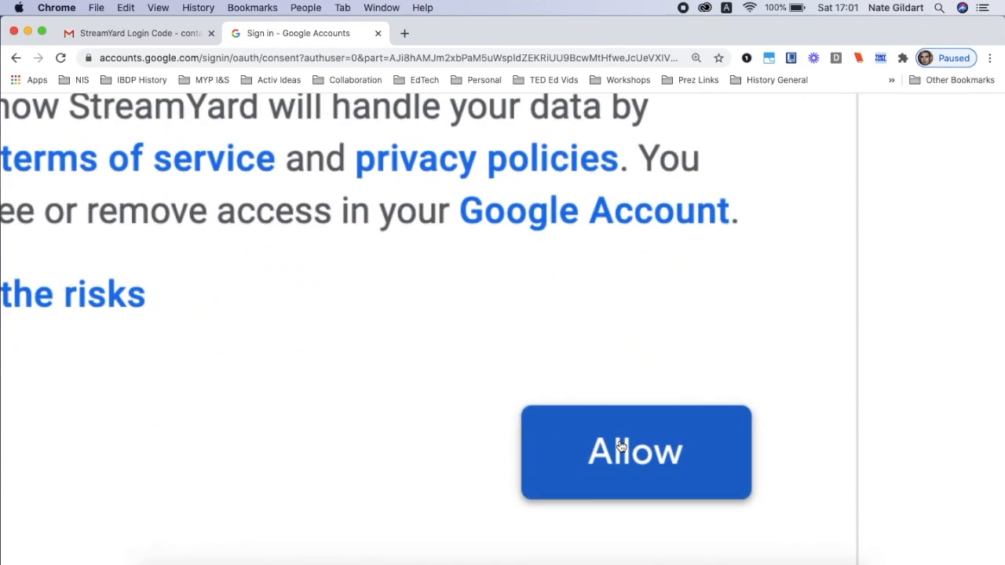
scroll(620, 446, "down", 5)
left_click(621, 446)
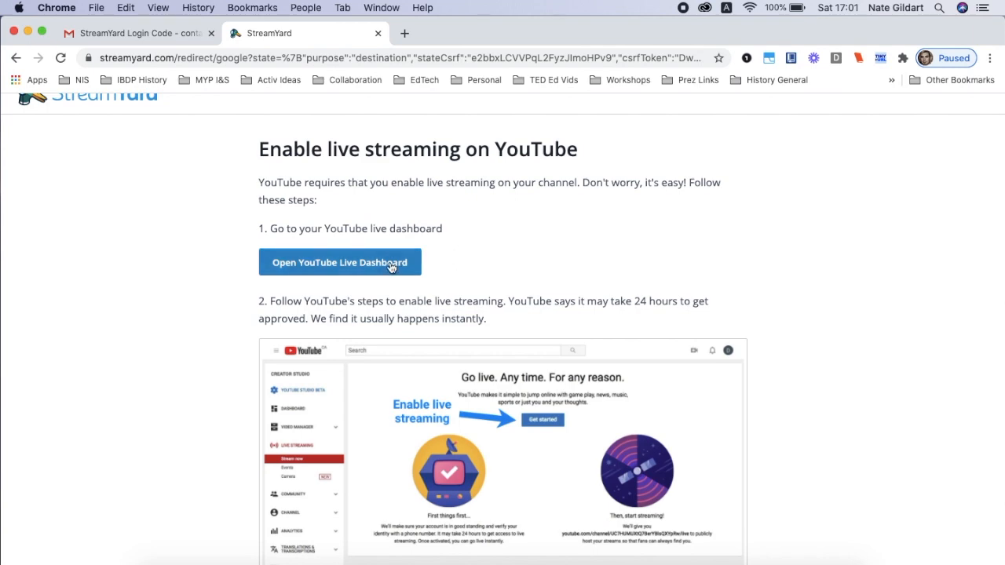
Open the YouTube live dashboard from StreamYard's instructions and get started with enabling live streaming
scroll(392, 265, "up", 2)
scroll(387, 267, "up", 2)
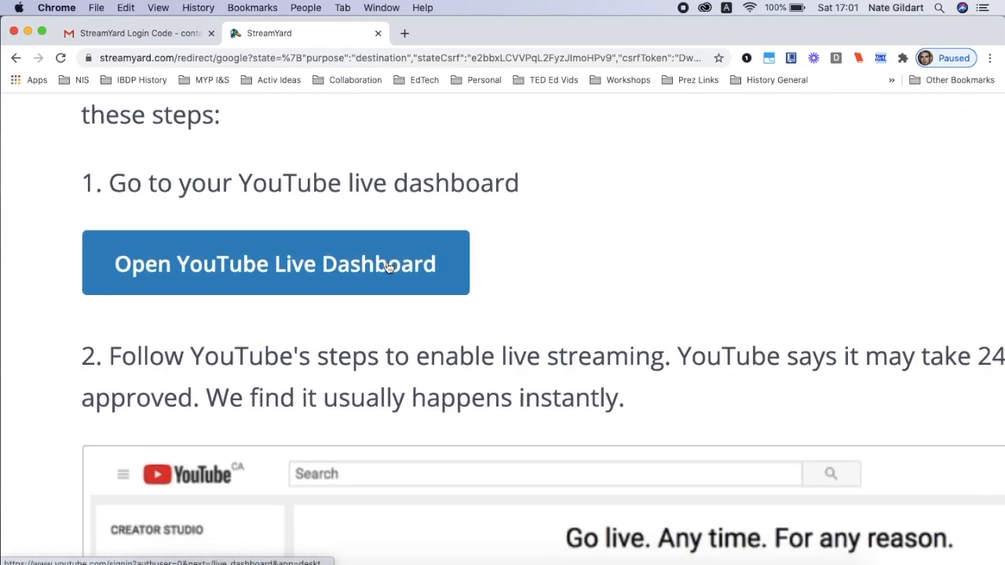
scroll(387, 267, "down", 4)
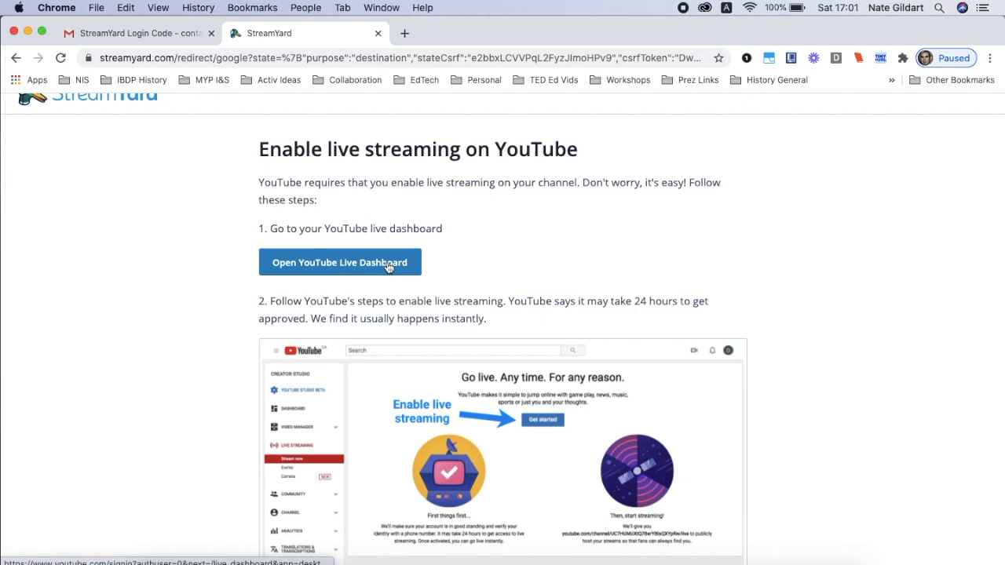
left_click(388, 267)
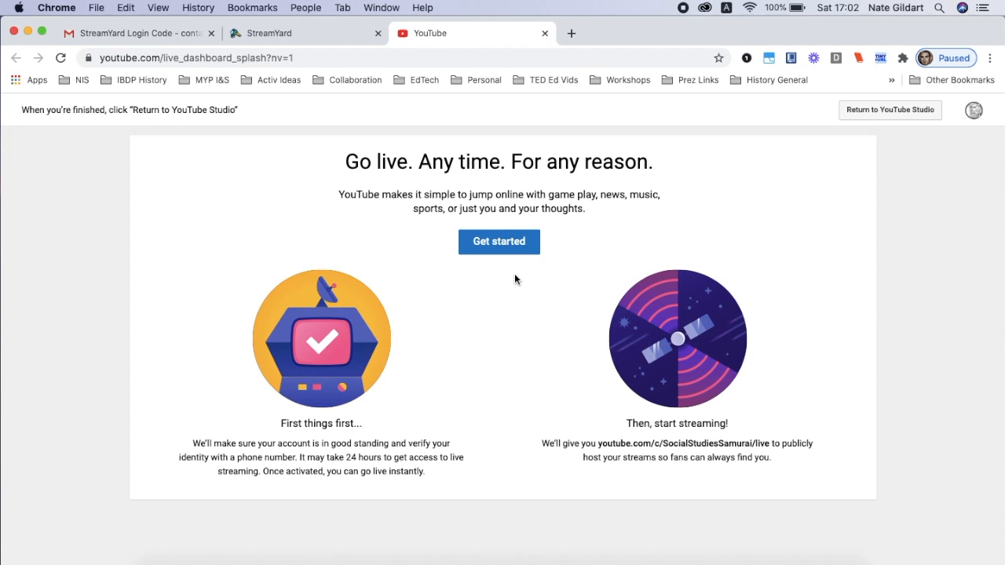
scroll(515, 279, "down", 2)
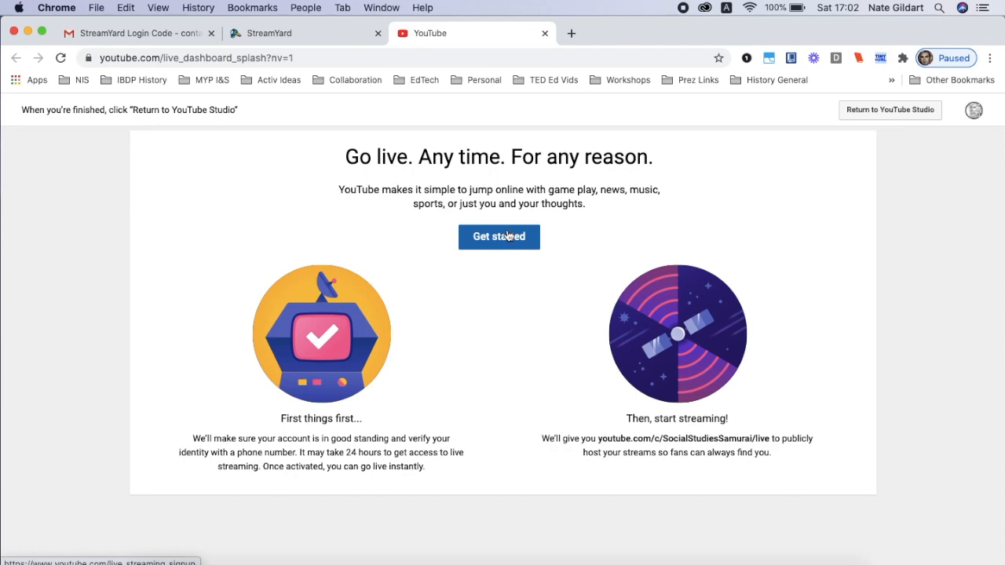
left_click(507, 235)
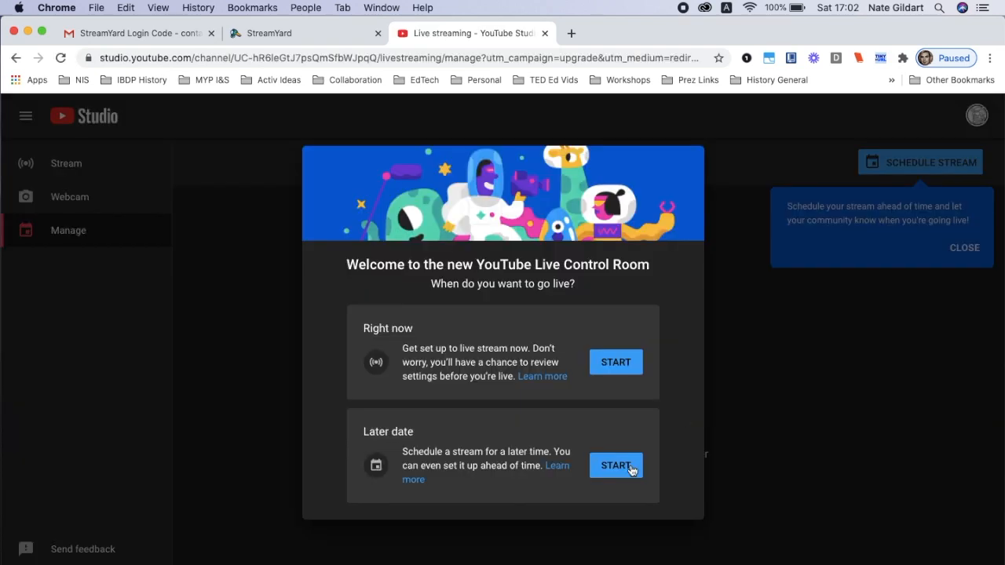
Choose to go live right now with the built-in webcam and allow YouTube to use the microphone and camera
scroll(628, 472, "up", 5)
scroll(628, 472, "down", 5)
left_click(626, 358)
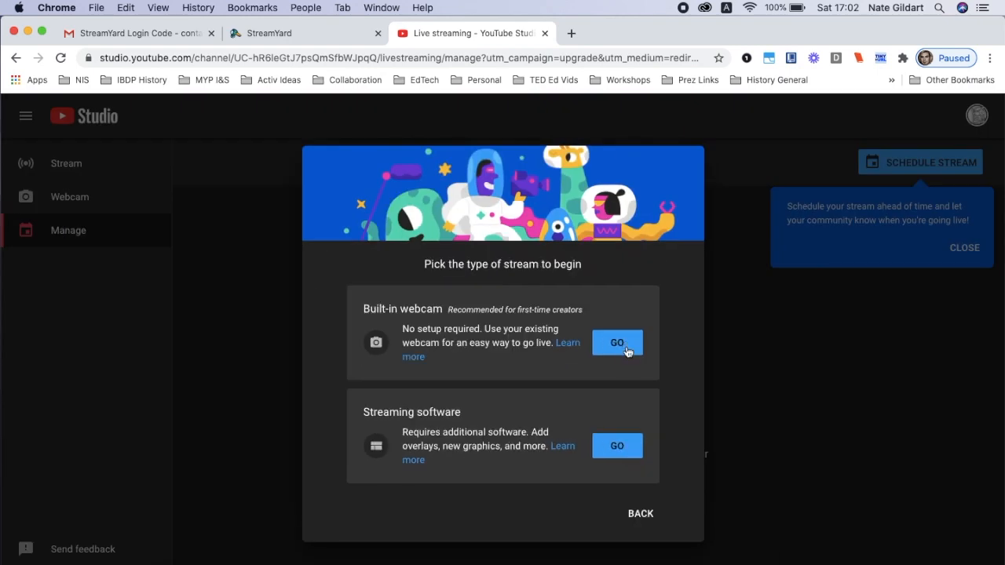
scroll(628, 350, "up", 5)
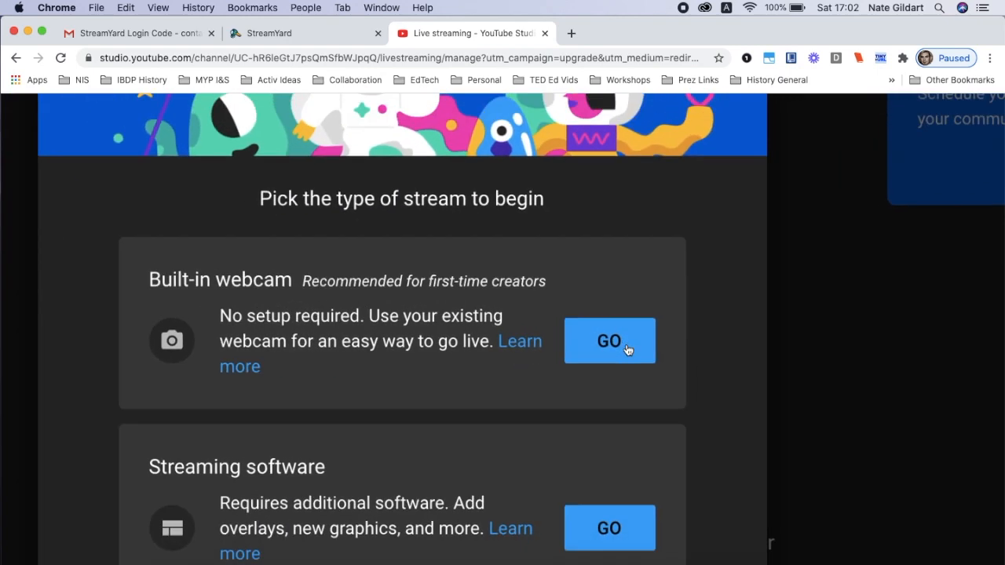
scroll(628, 349, "down", 5)
left_click(617, 343)
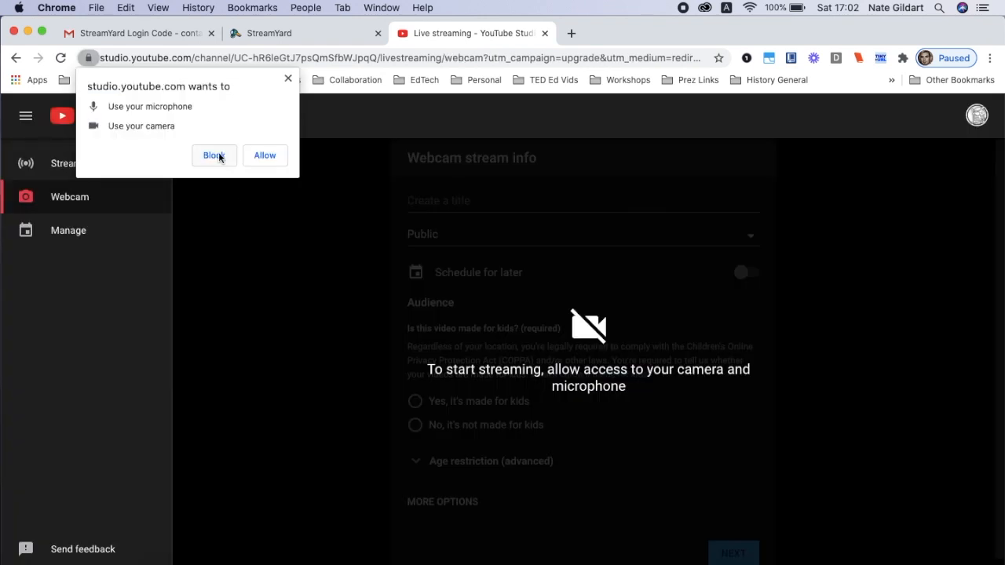
left_click(264, 156)
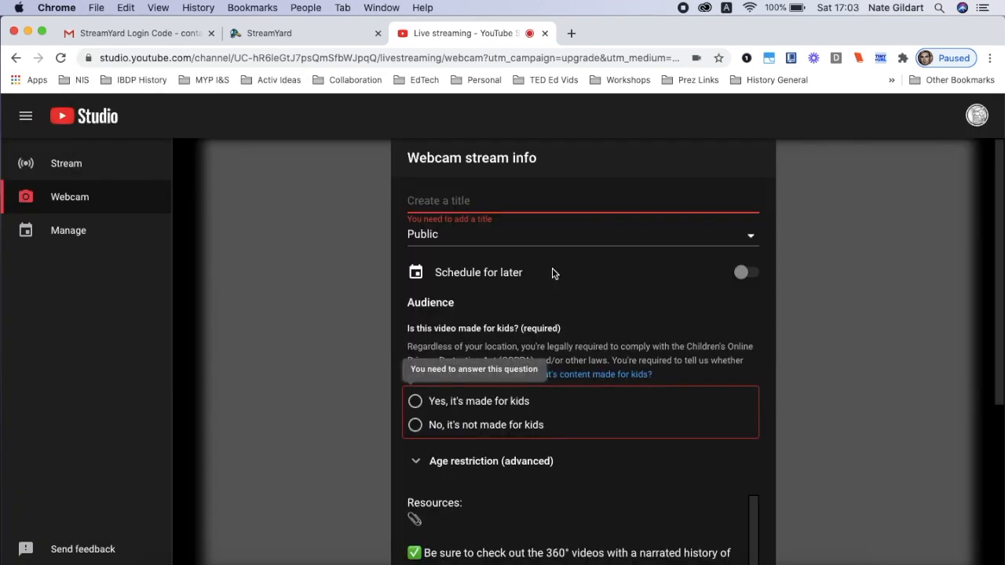
Close YouTube Studio and connect YouTube to StreamYard again, allowing access with the Social Studies Samurai account
left_click(546, 34)
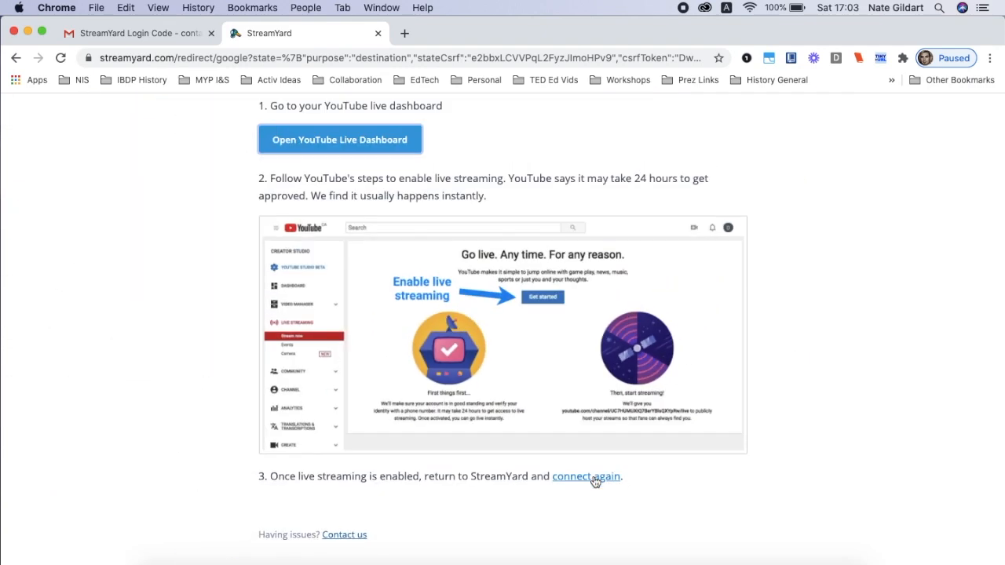
left_click(593, 479)
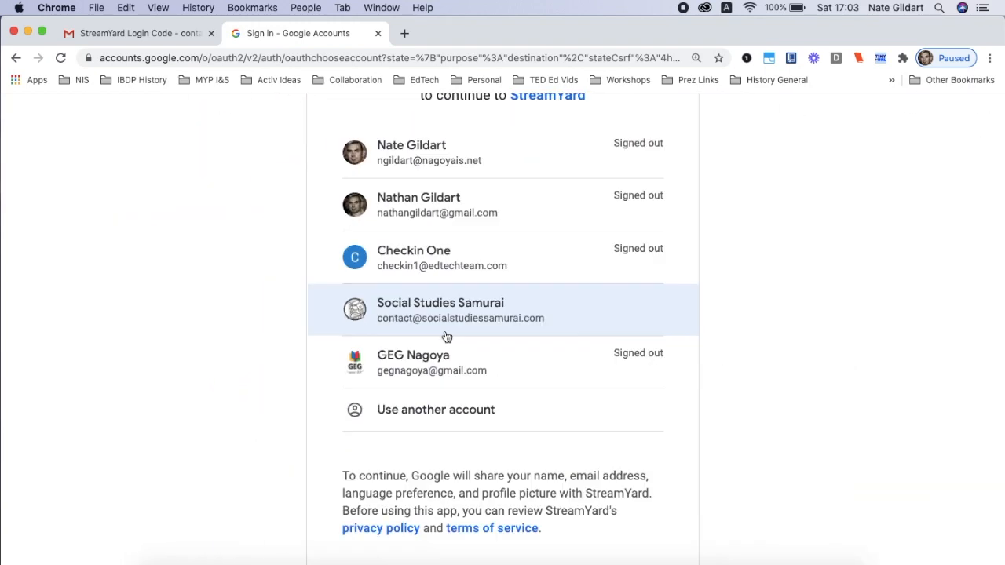
left_click(446, 336)
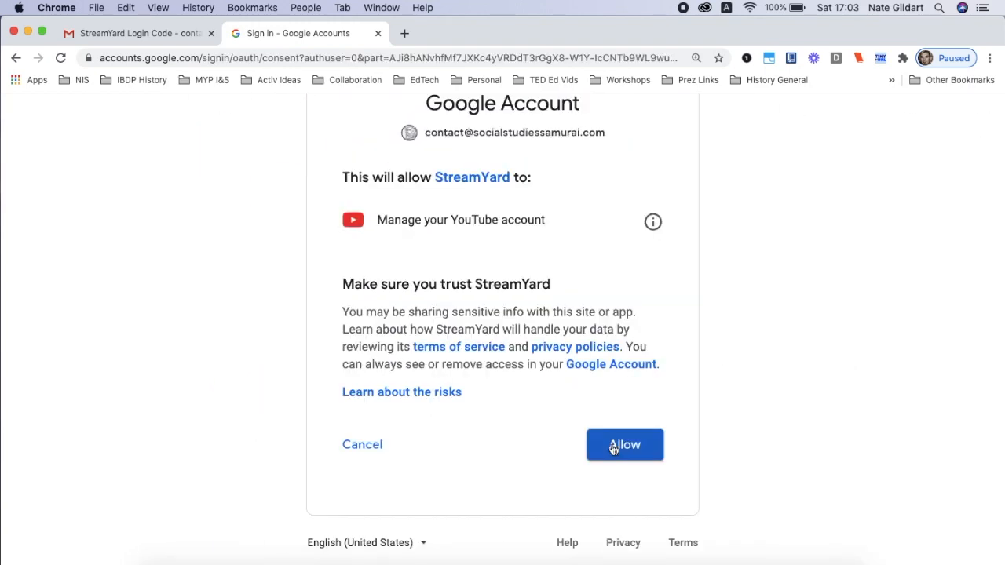
left_click(613, 449)
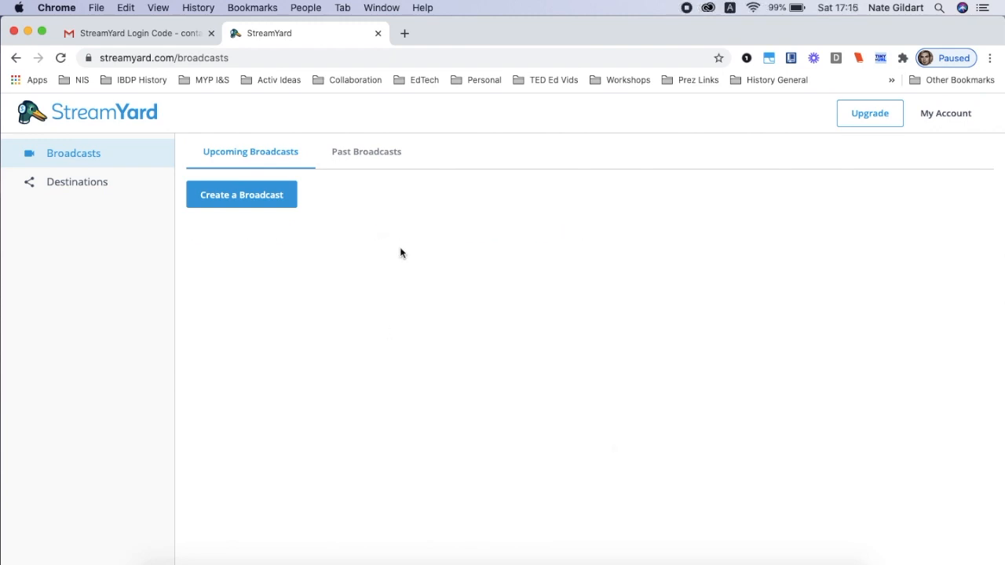
View the past broadcasts and return to the upcoming broadcasts
left_click(367, 155)
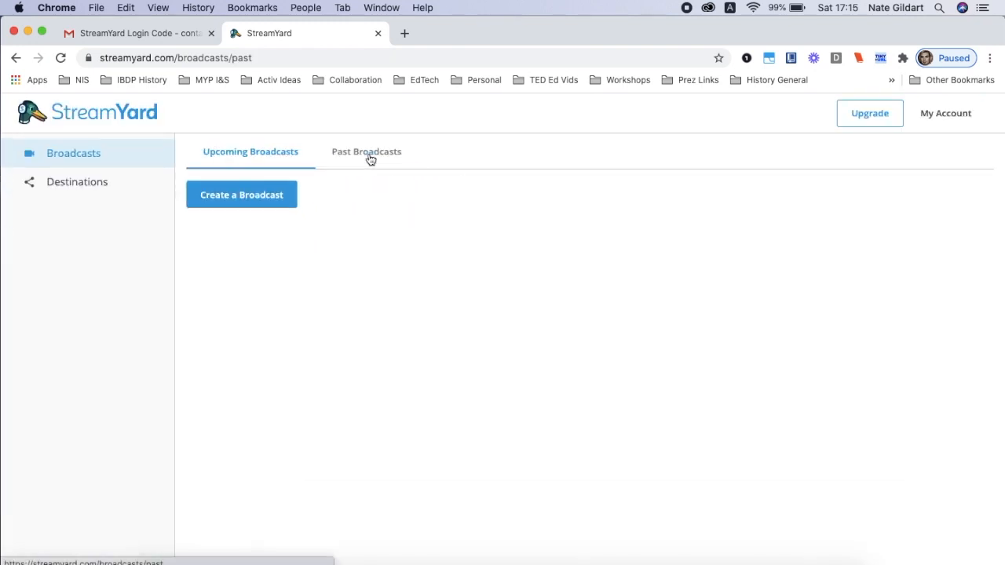
left_click(285, 161)
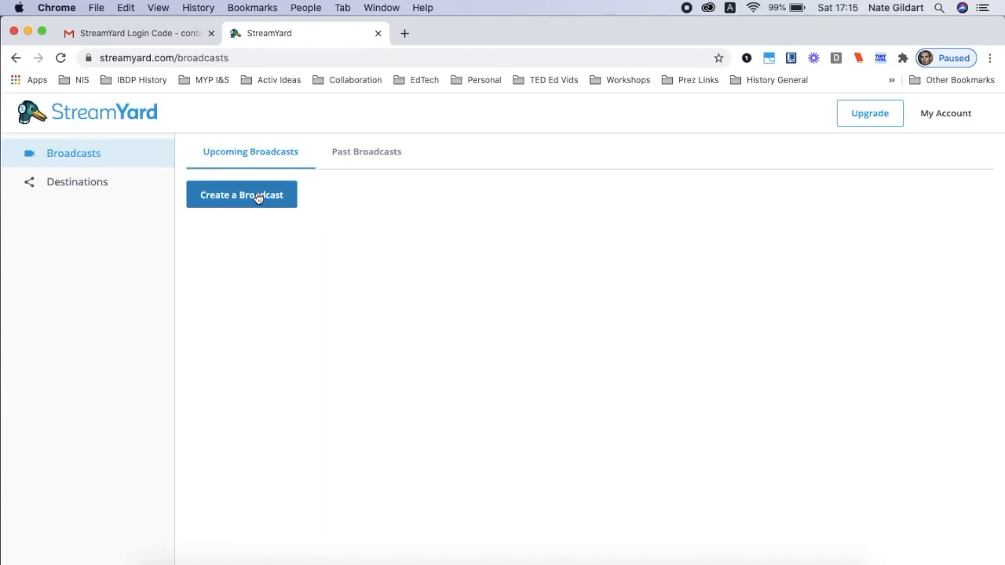
Start a public broadcast to the Social Studies Samurai YouTube channel, titled "Test Broadcast" and described as "This is a test broadcast."
left_click(258, 197)
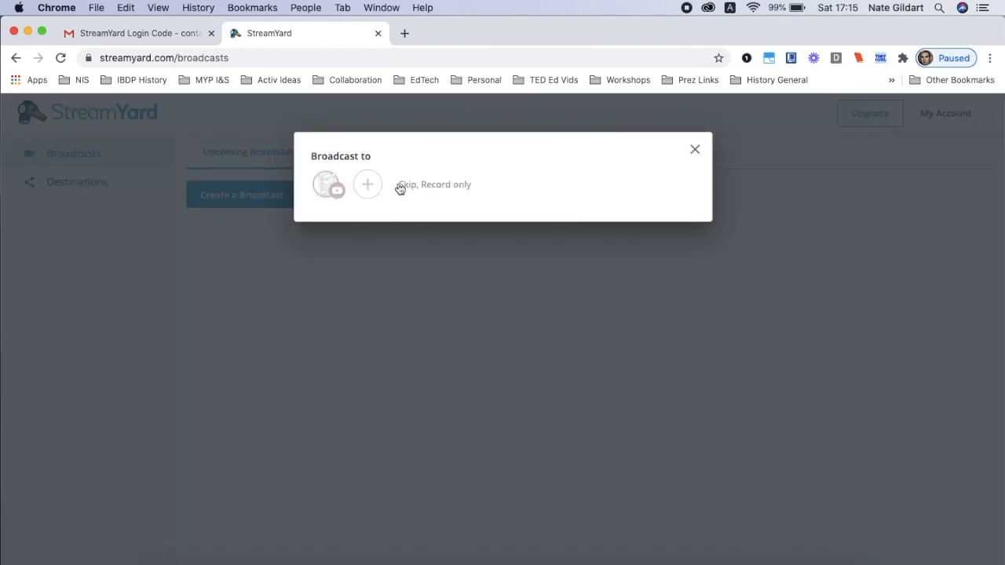
left_click(335, 191)
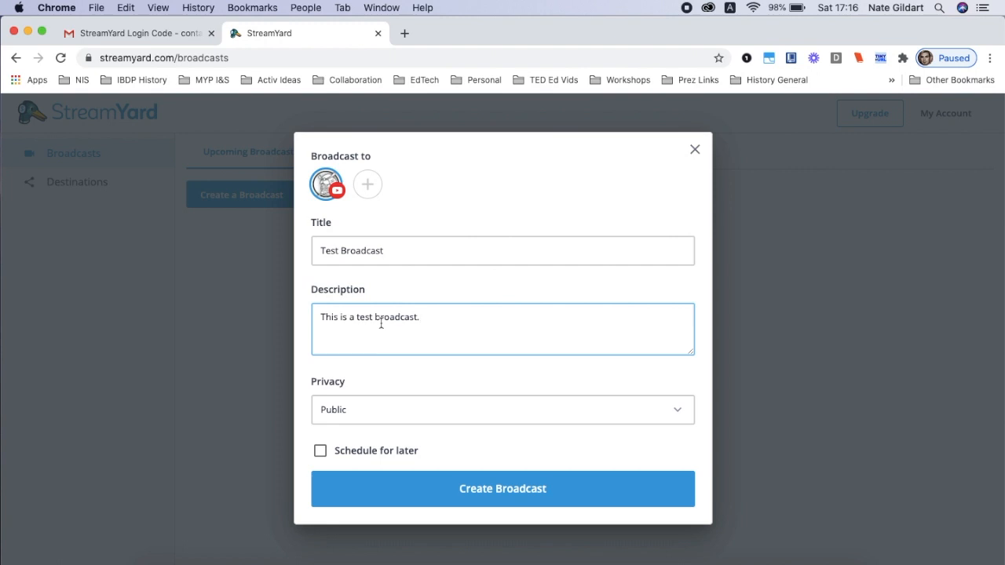
scroll(351, 389, "up", 3)
scroll(351, 388, "up", 2)
scroll(351, 388, "down", 6)
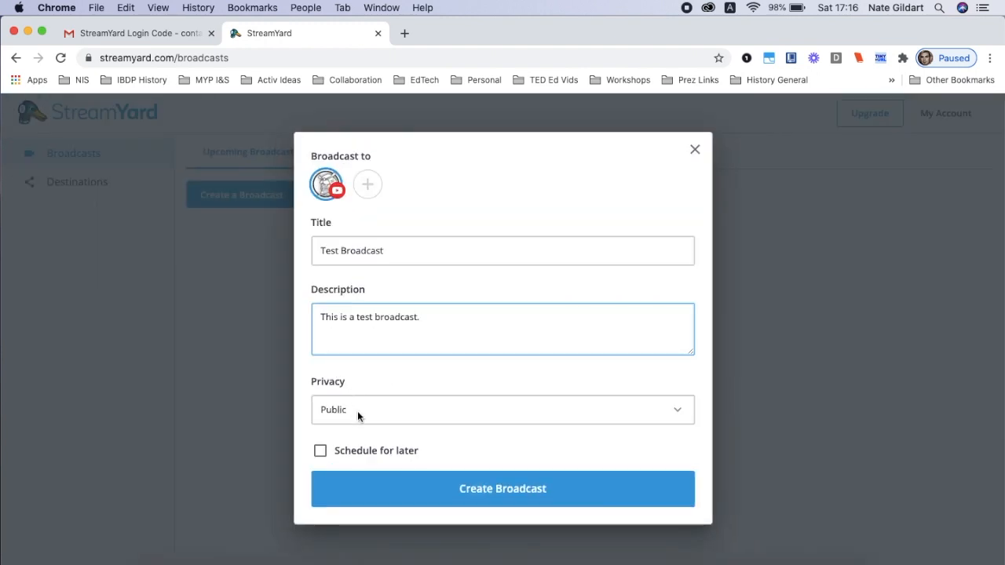
left_click(357, 413)
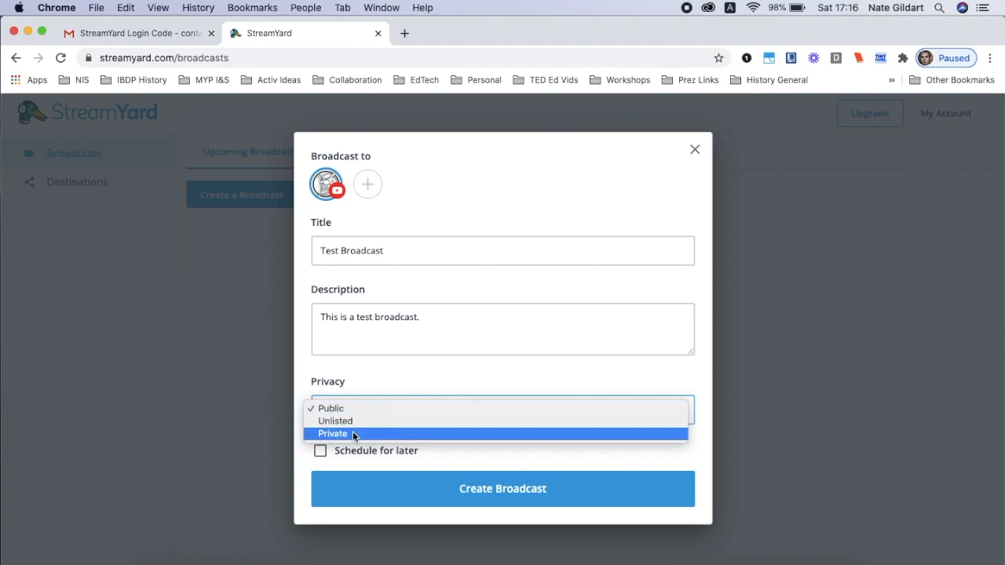
left_click(391, 386)
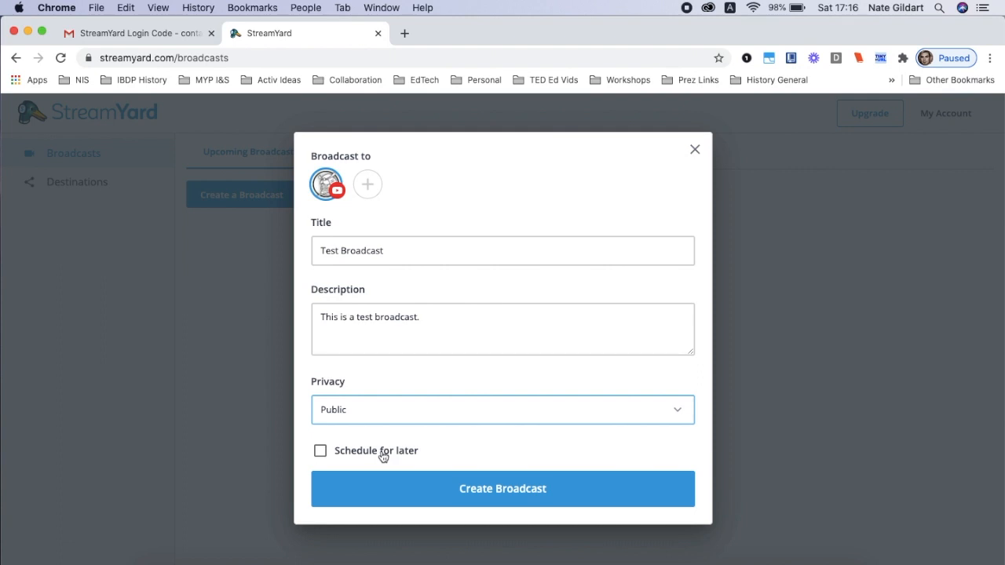
Schedule the broadcast for later and apply STREAMYARD.png from the desktop as its thumbnail image
left_click(320, 451)
scroll(322, 455, "down", 2)
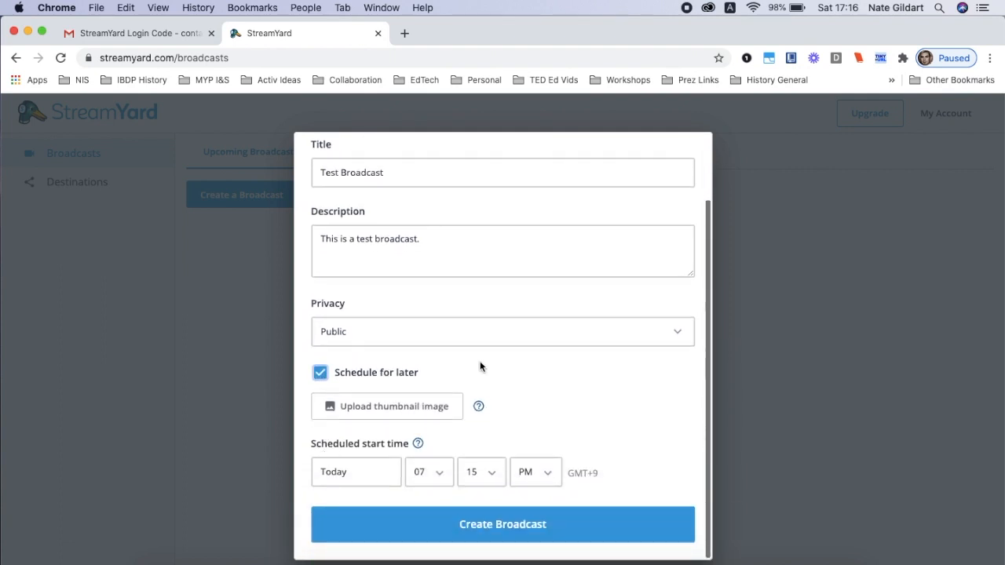
scroll(488, 502, "up", 5)
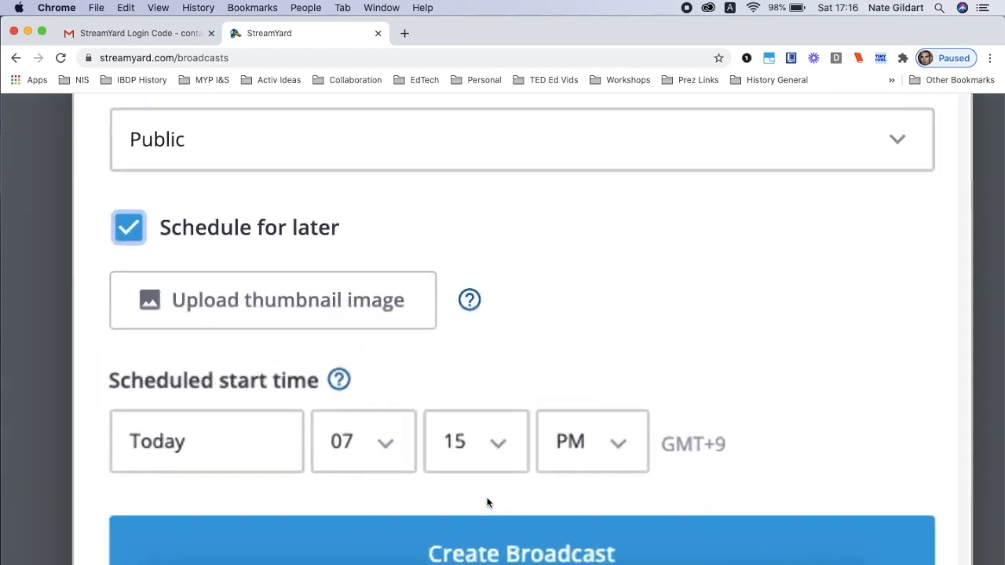
scroll(488, 503, "up", 2)
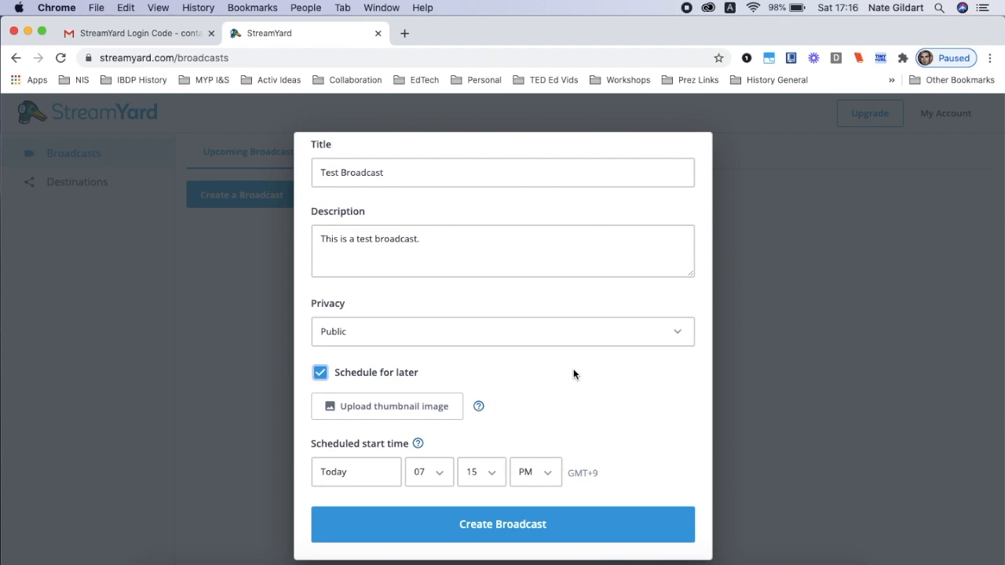
left_click(422, 407)
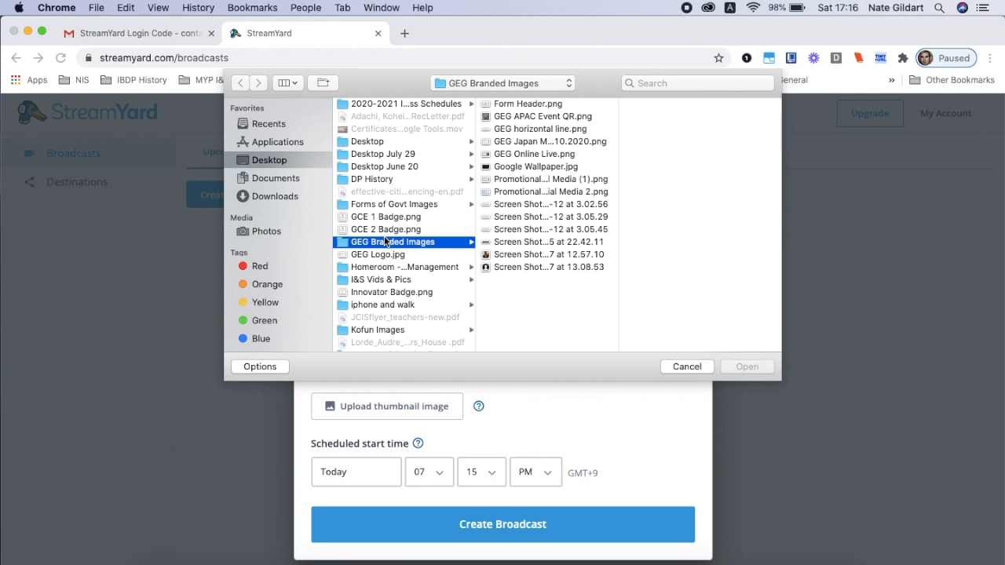
scroll(384, 236, "down", 15)
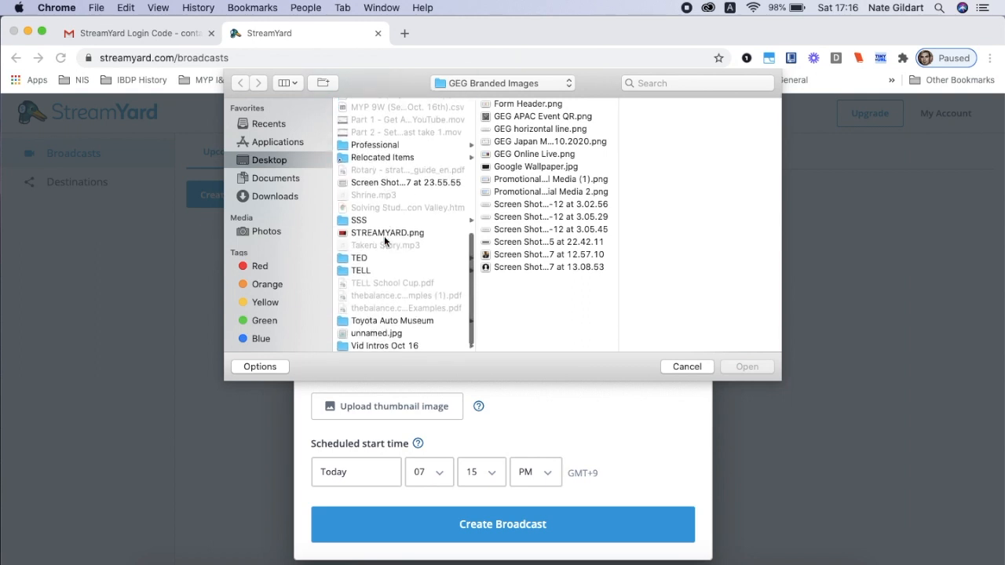
left_click(385, 229)
left_click(736, 367)
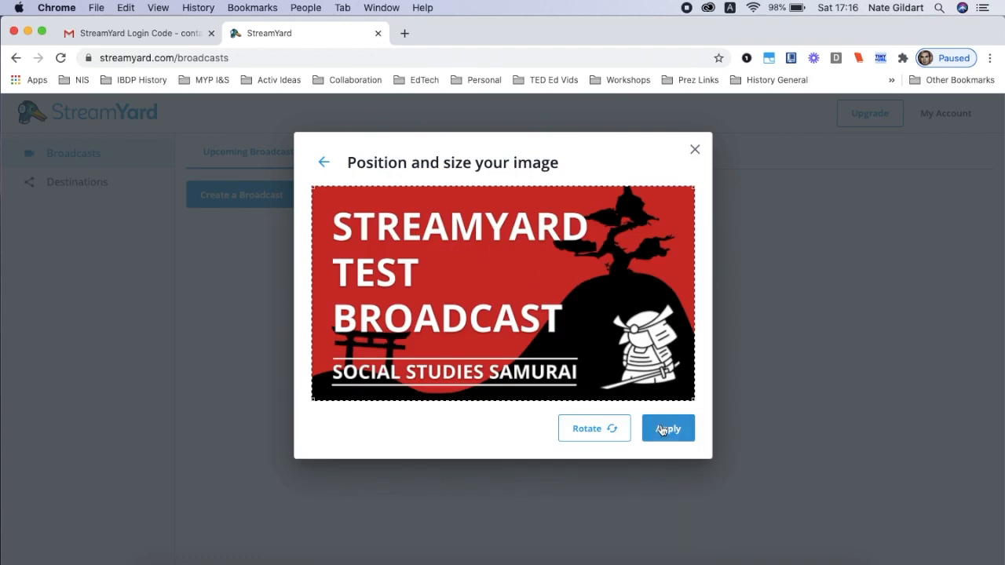
left_click(661, 432)
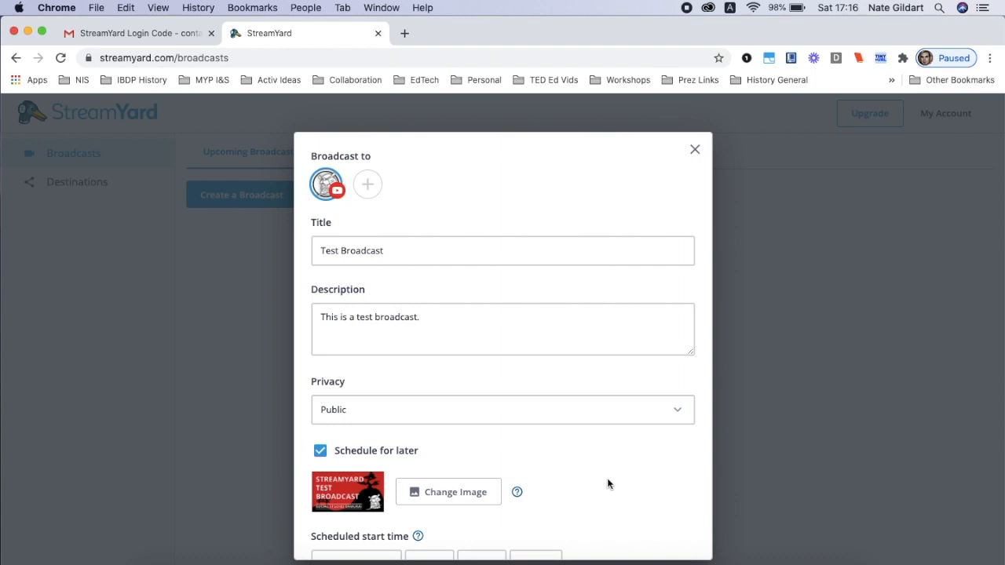
Set the minutes of the scheduled start time to 45 and create the broadcast
scroll(608, 484, "down", 3)
scroll(608, 485, "down", 3)
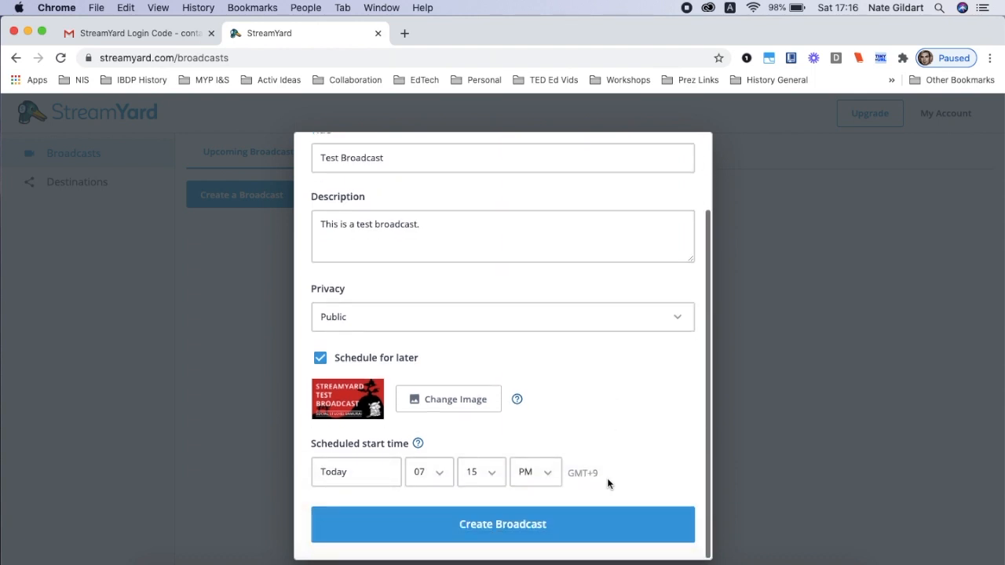
left_click(480, 473)
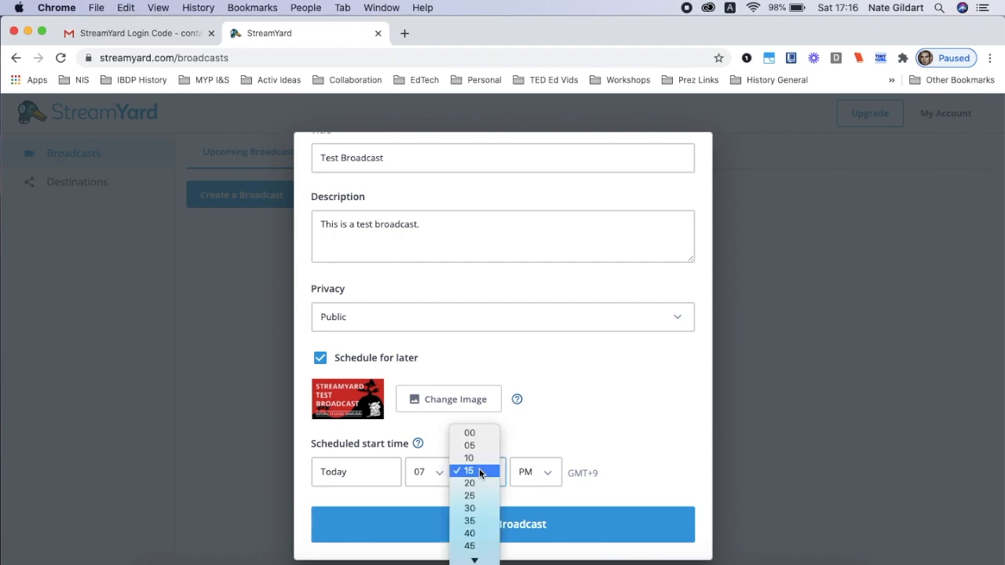
left_click(472, 546)
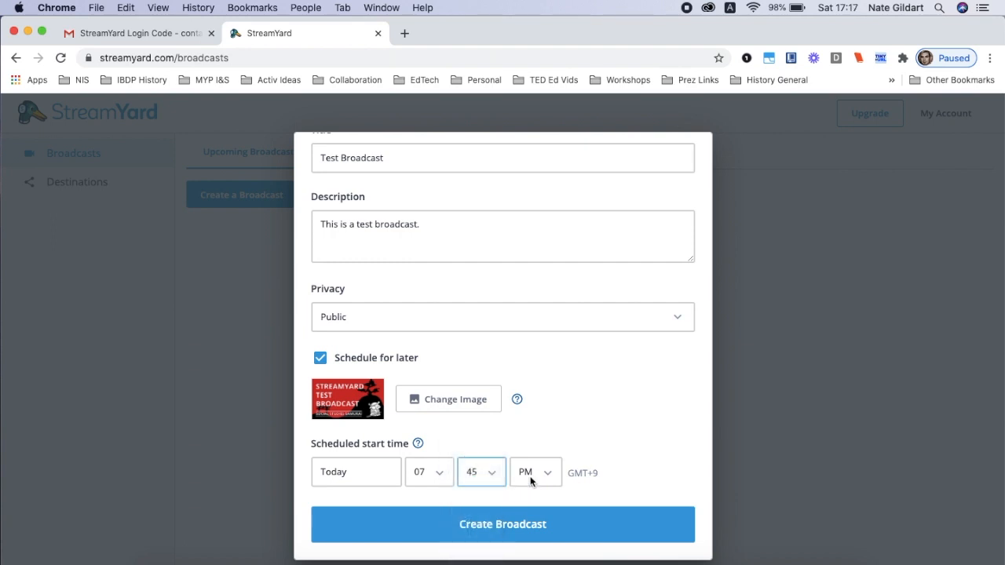
left_click(515, 527)
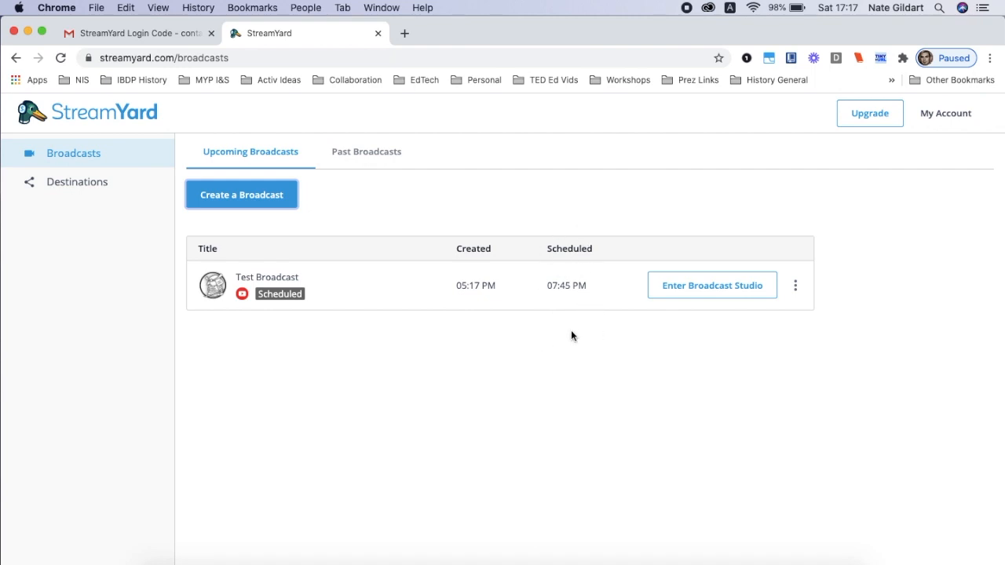
Open the guest invitation for Test Broadcast and copy the studio link to the clipboard
scroll(798, 295, "up", 5)
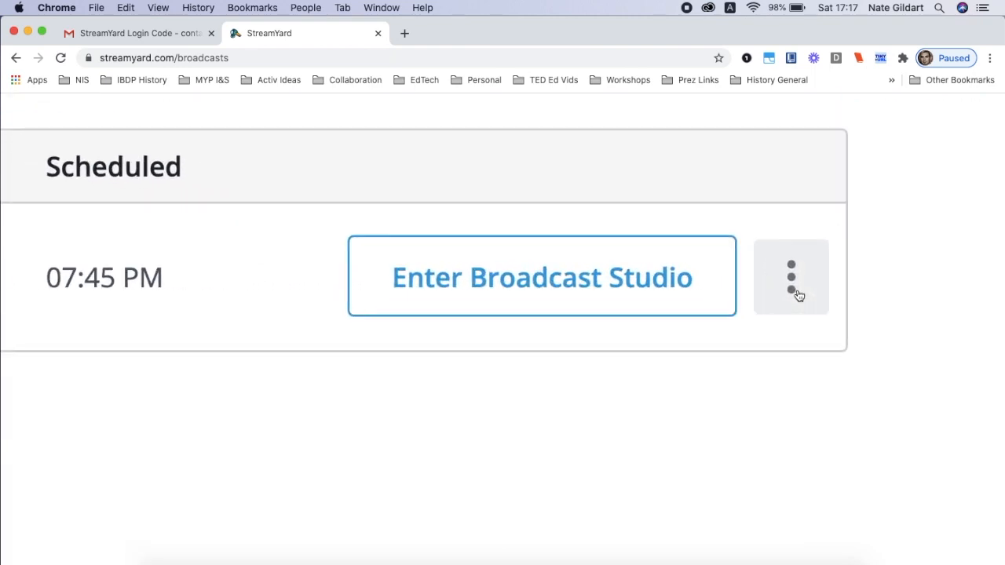
scroll(797, 296, "down", 5)
left_click(796, 293)
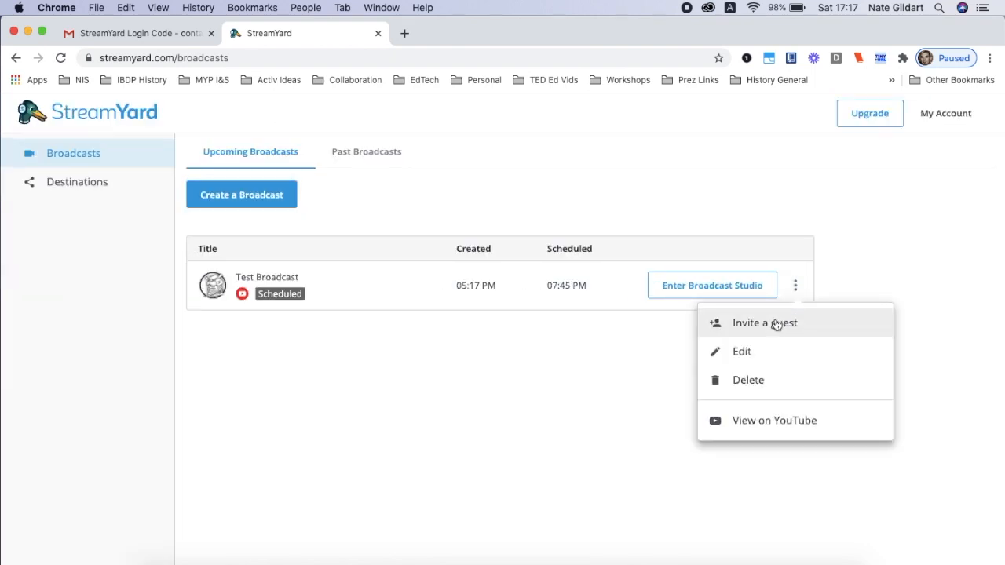
left_click(775, 324)
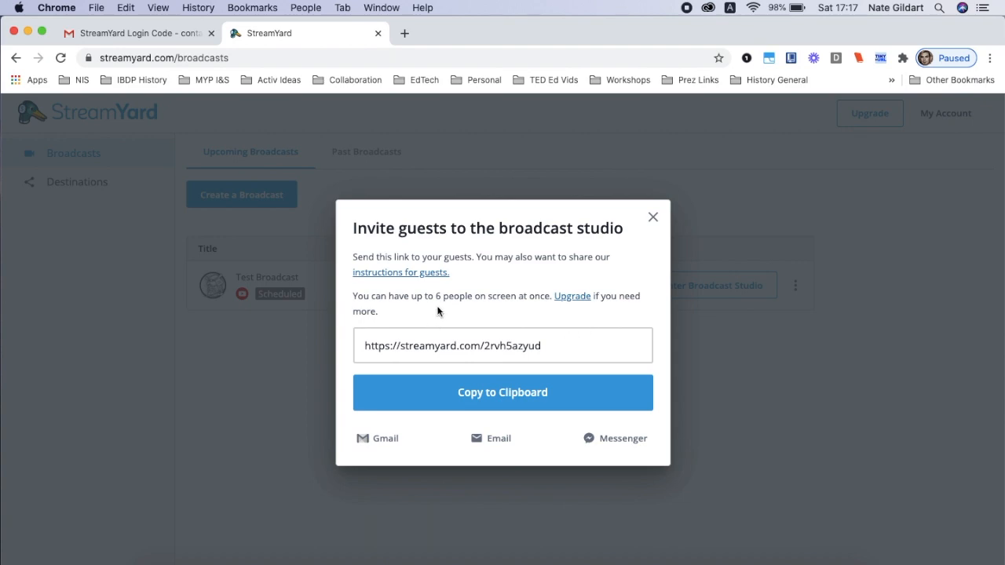
scroll(438, 312, "up", 5)
scroll(438, 311, "down", 5)
left_click(448, 395)
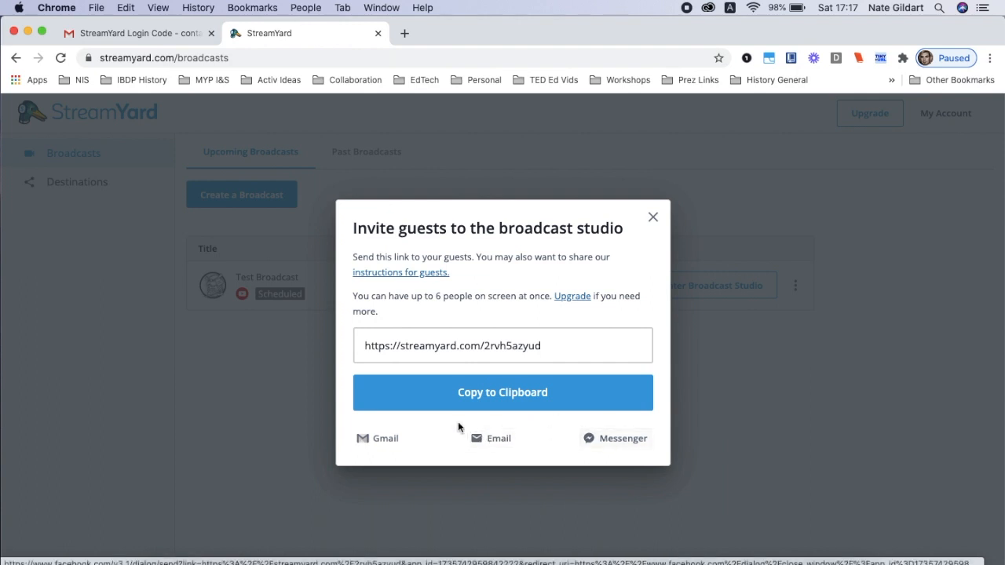
Send the guest invitation through Gmail to the two guests' e-mail addresses, and close the message and the invitation dialog
left_click(384, 439)
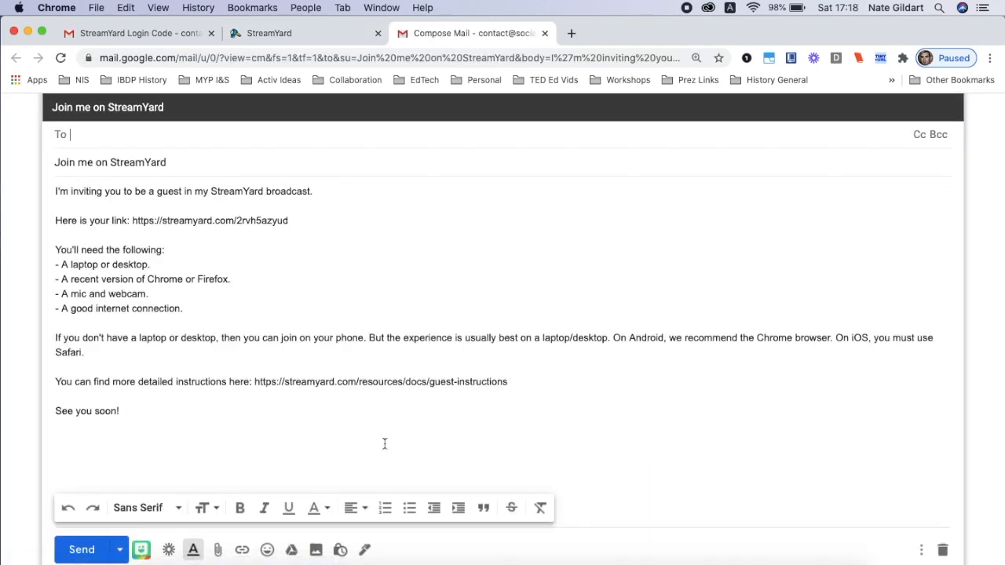
left_click(162, 135)
key("super+v")
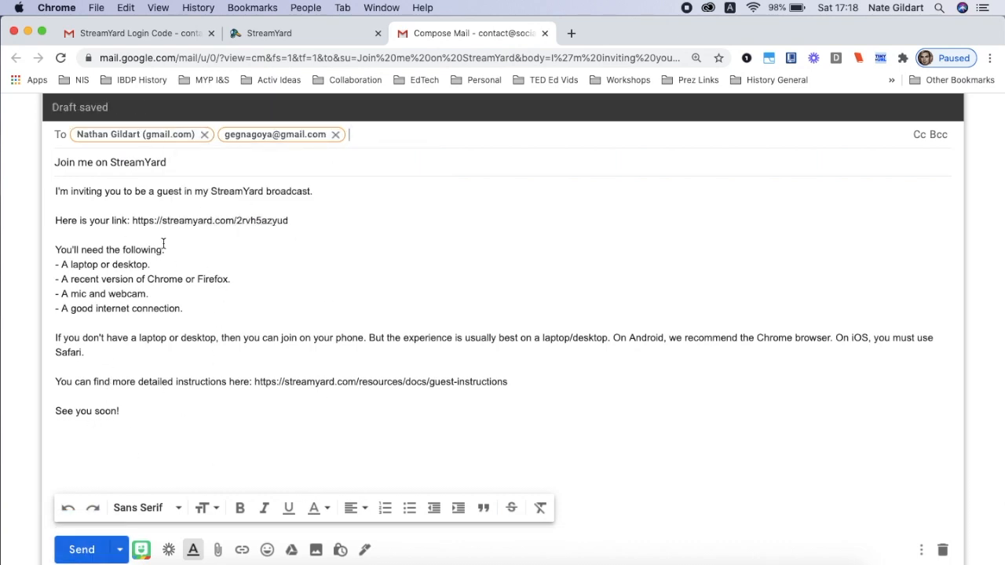
left_click(86, 554)
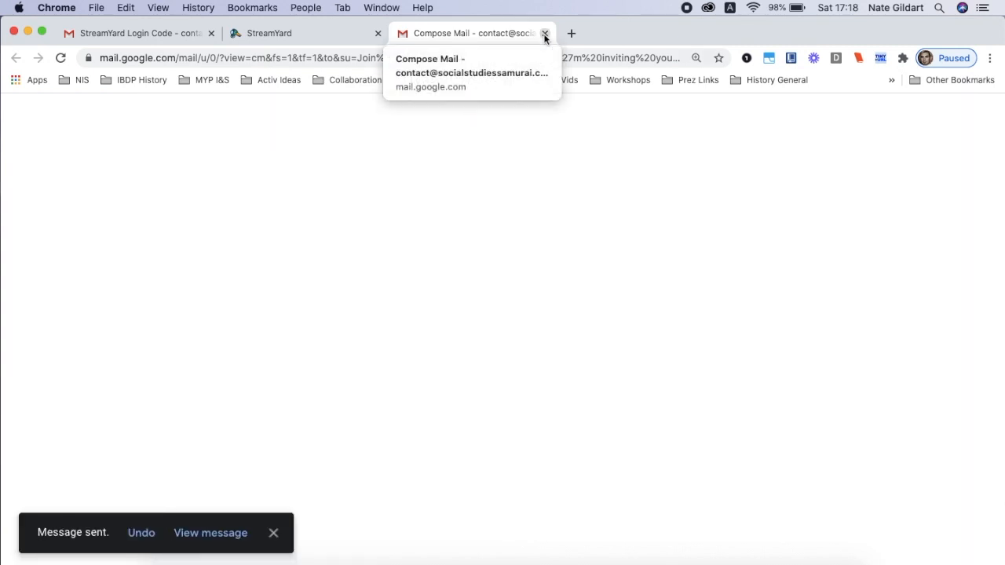
left_click(545, 34)
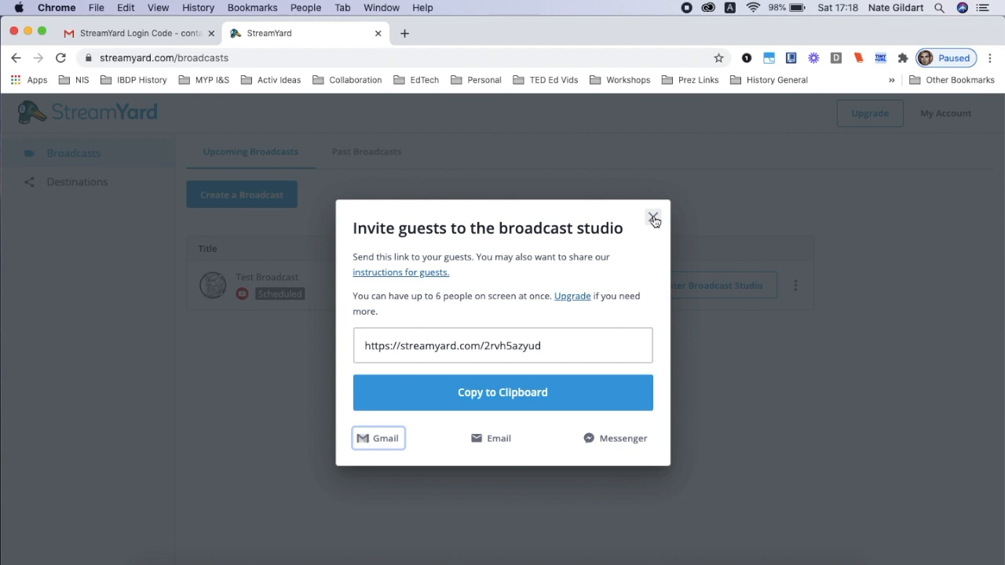
left_click(653, 218)
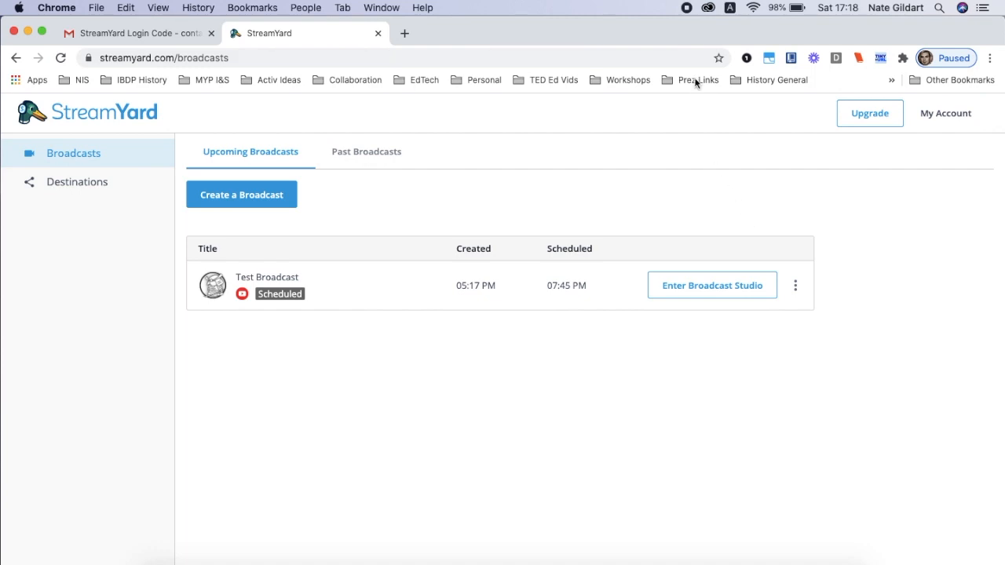
Open Test Broadcast for editing, review its details down to the scheduled start time, and save it
left_click(795, 287)
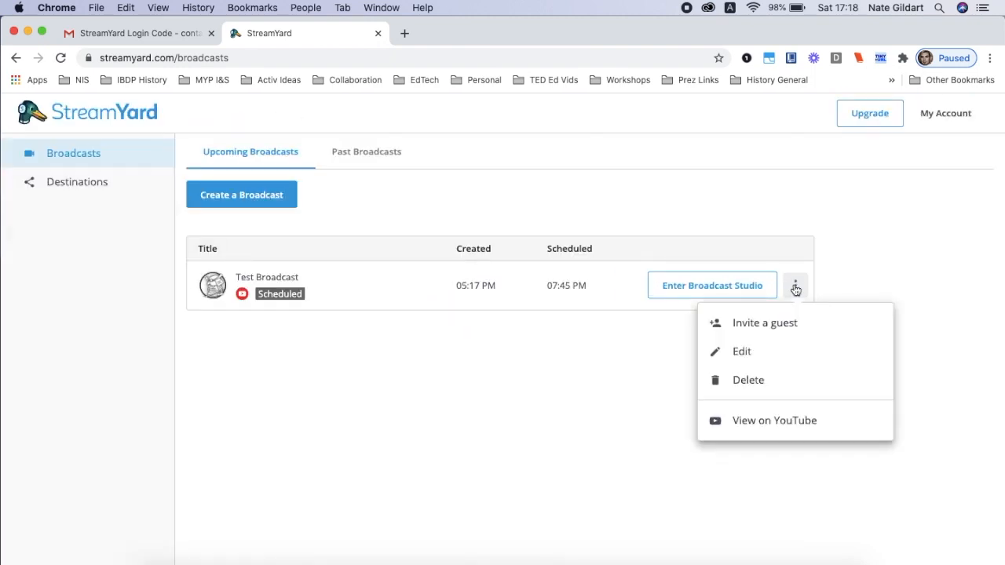
left_click(743, 352)
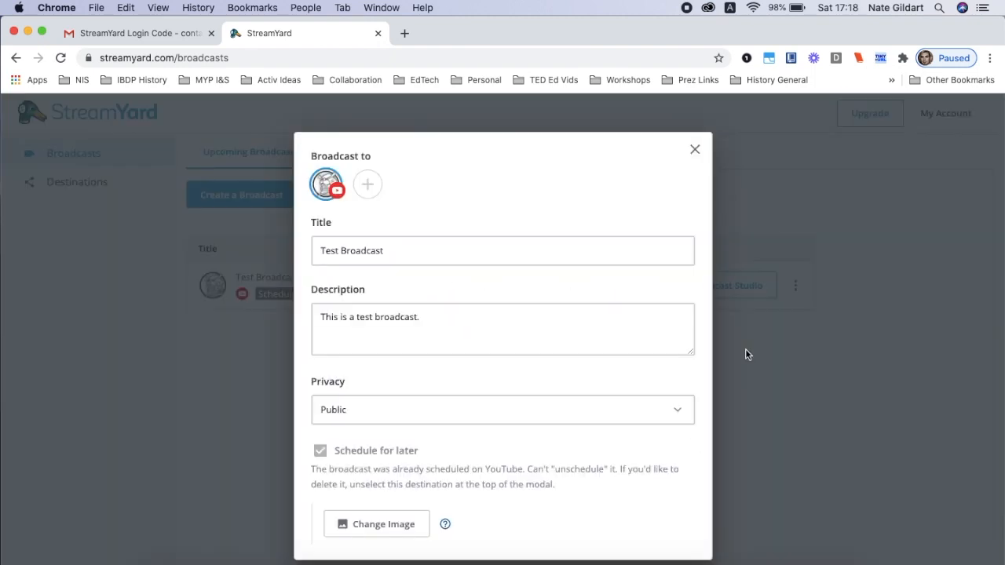
scroll(569, 377, "down", 3)
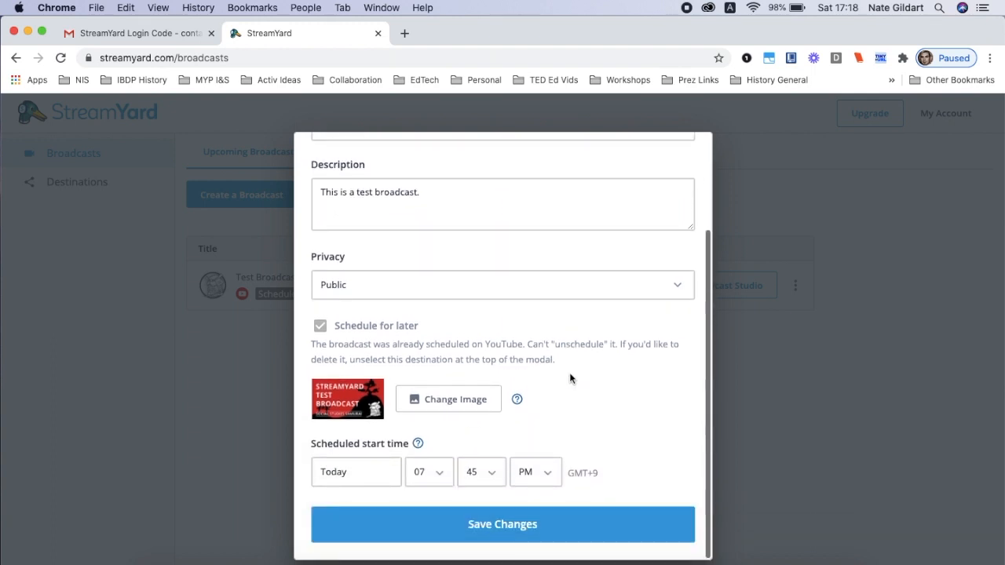
left_click(541, 523)
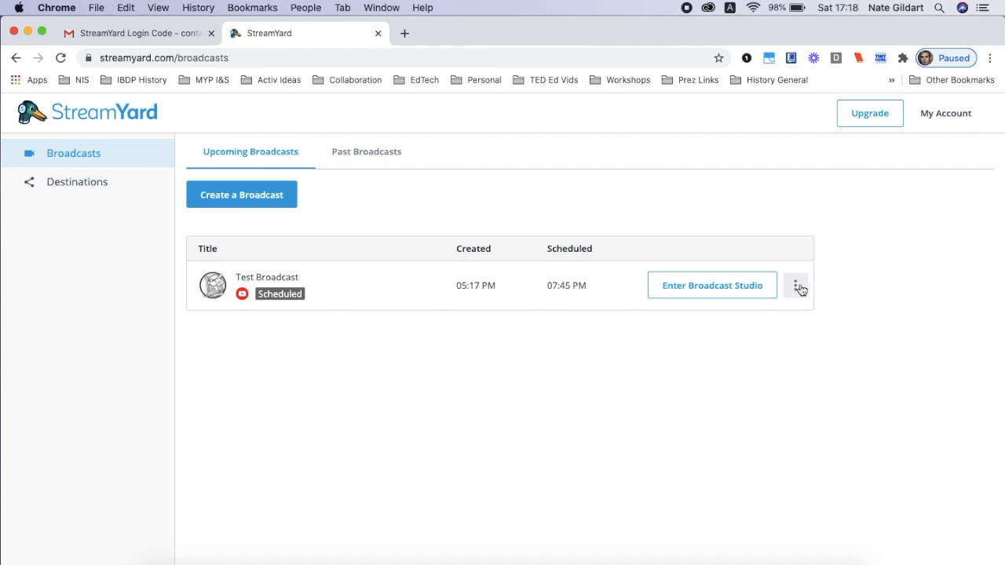
View Test Broadcast on YouTube and select the page's web address
left_click(797, 287)
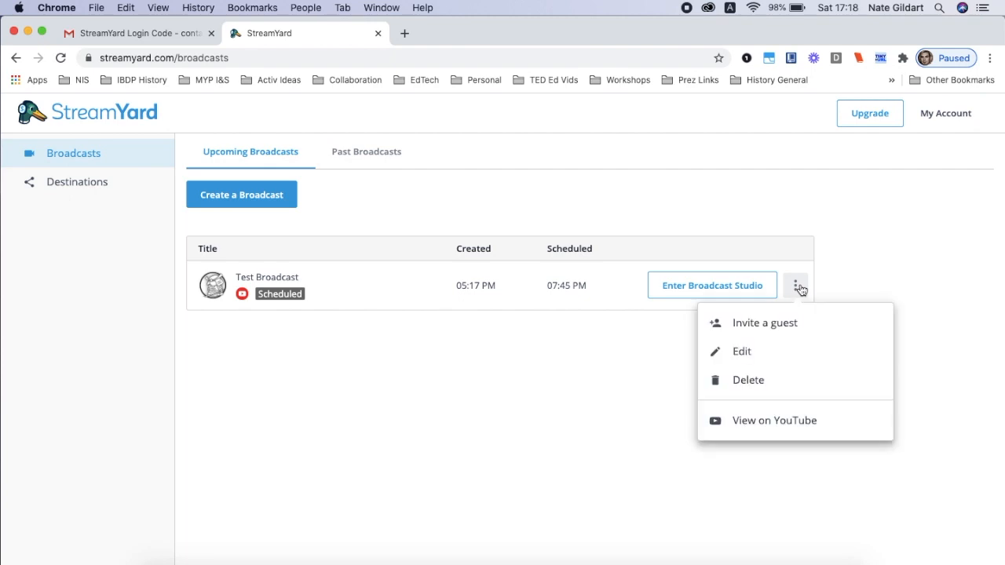
left_click(754, 422)
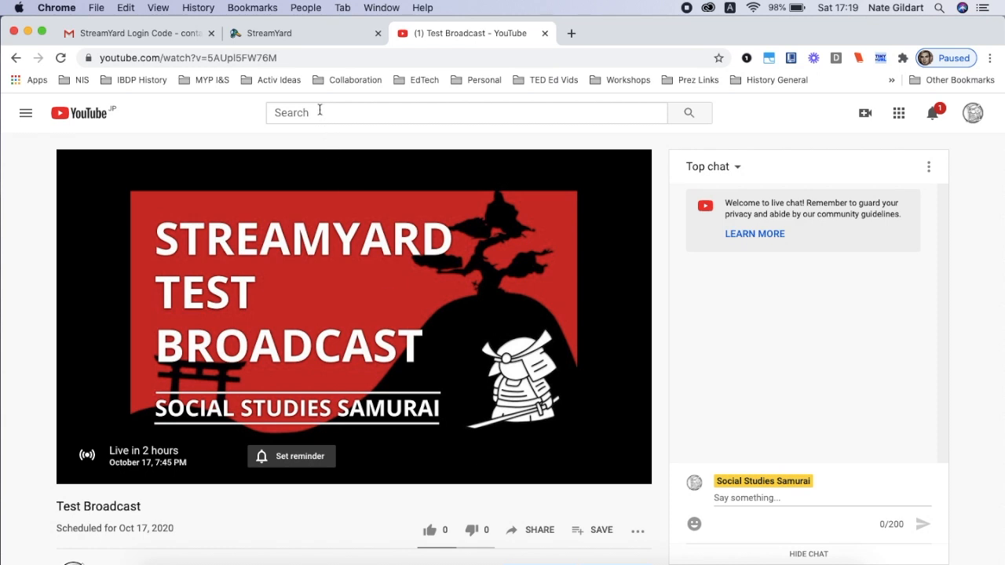
left_click(307, 59)
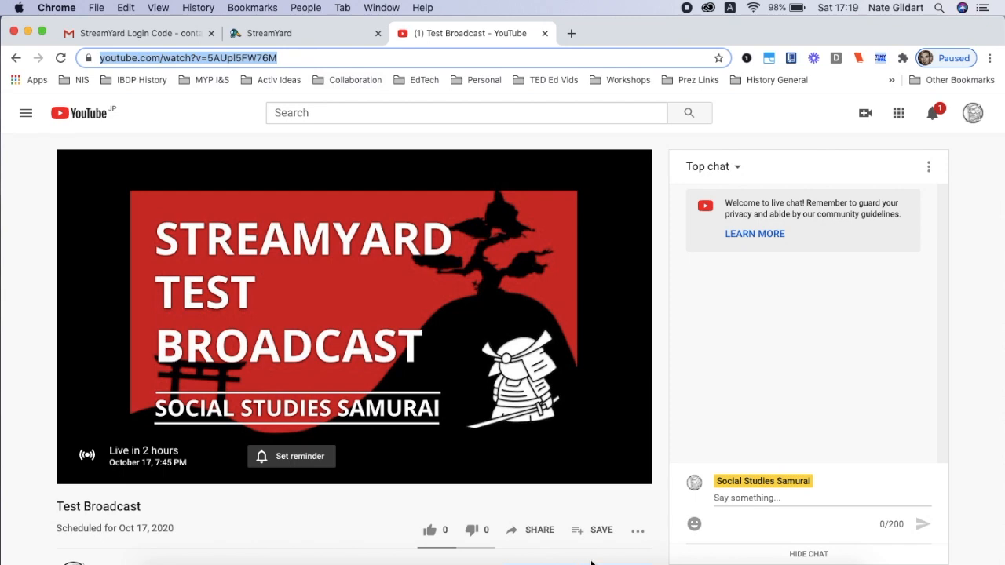
scroll(543, 529, "up", 5)
scroll(542, 529, "down", 5)
Copy the YouTube share link of the broadcast, look through the other sharing options, and close the sharing dialog
left_click(541, 527)
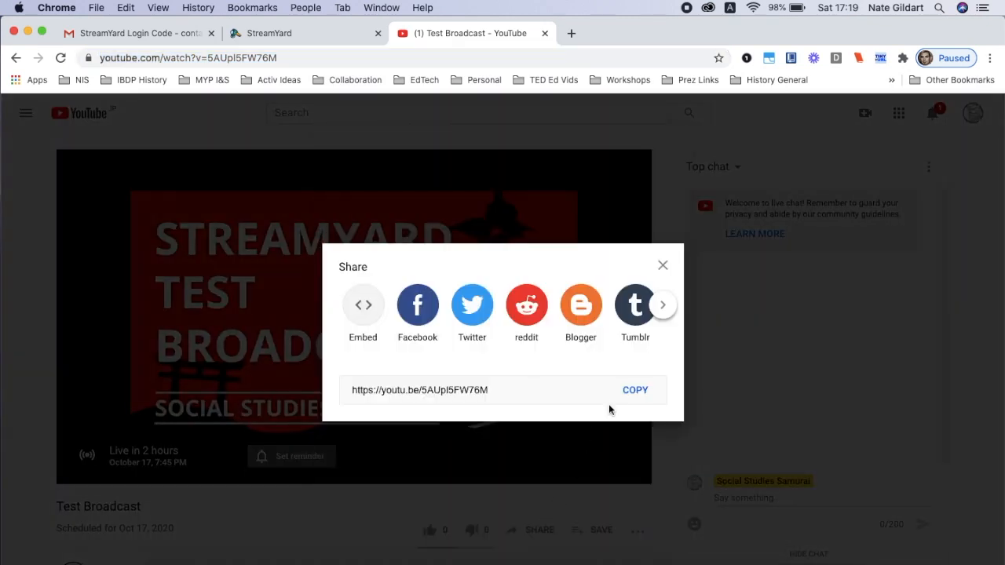
left_click(638, 391)
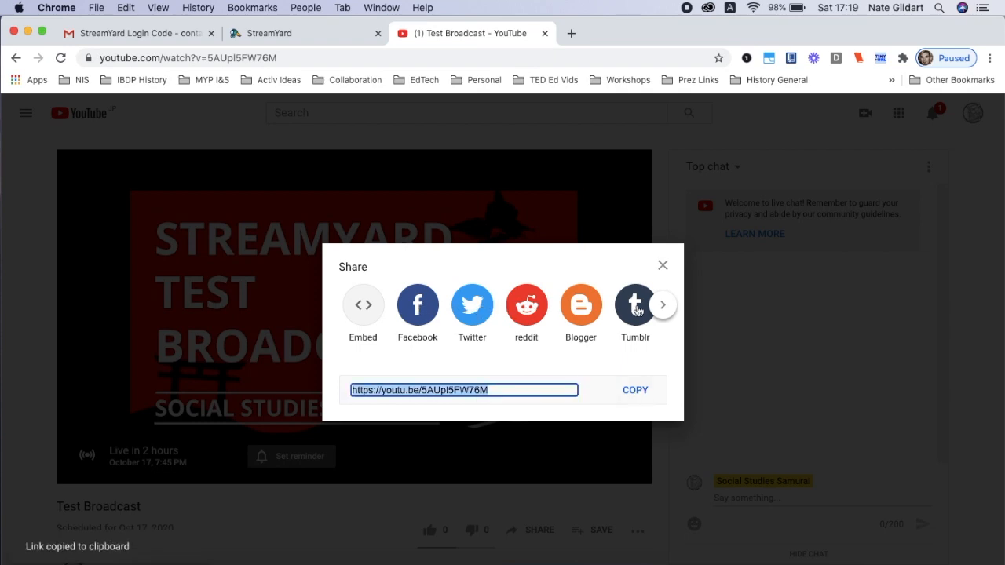
left_click(661, 307)
left_click(661, 306)
key("Escape")
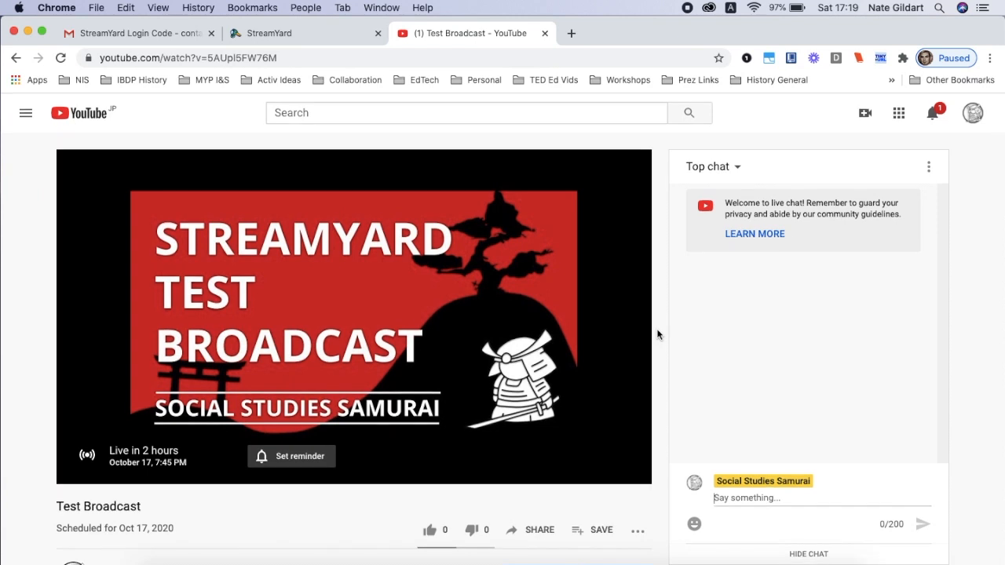
Post "We'll see you soon!" in the broadcast's live chat and look over its description and comments area
scroll(657, 330, "down", 3)
type("We")
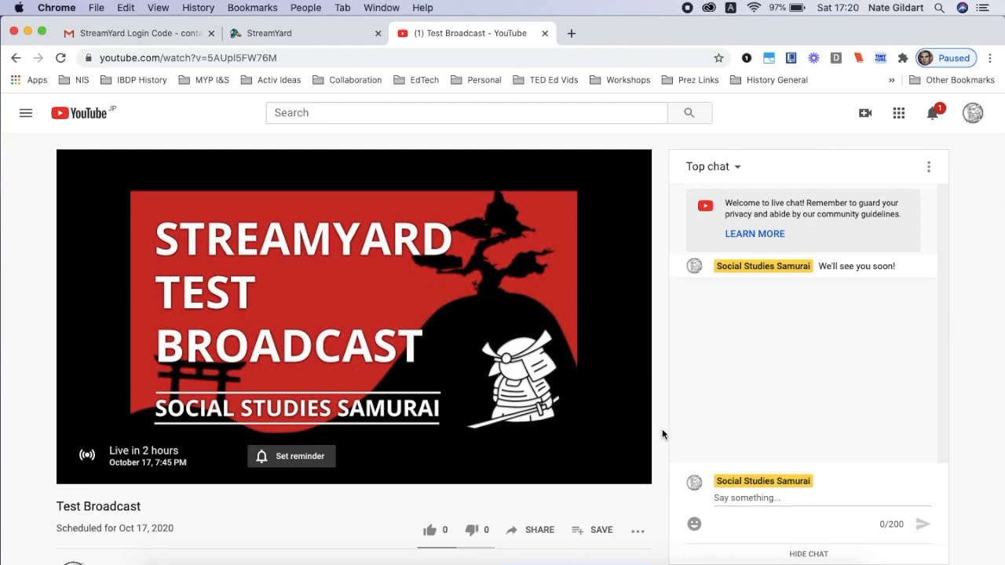
scroll(614, 452, "down", 5)
scroll(614, 452, "up", 2)
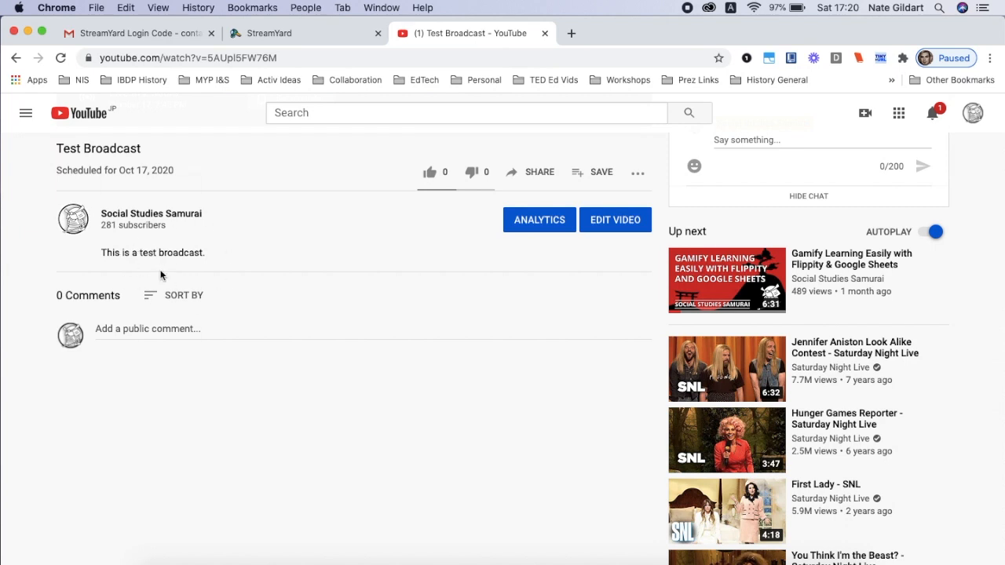
scroll(391, 277, "up", 1)
scroll(391, 277, "up", 3)
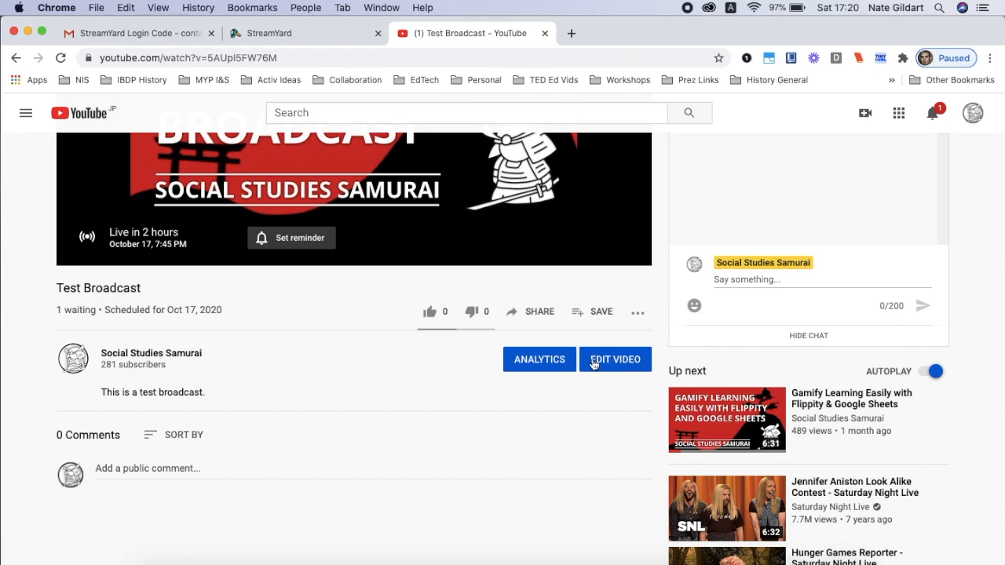
scroll(343, 390, "up", 2)
scroll(343, 390, "up", 2)
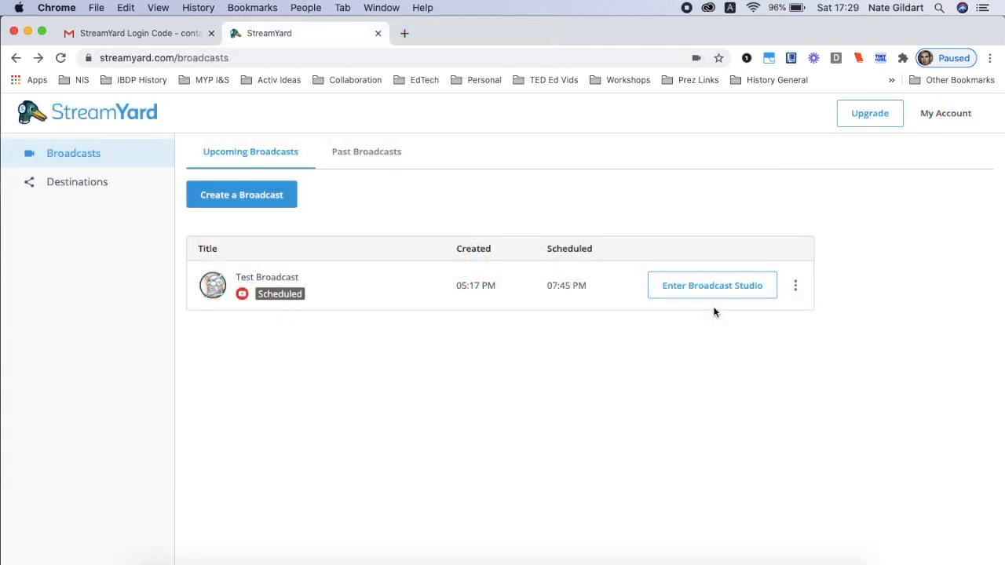
scroll(715, 312, "up", 5)
scroll(714, 313, "down", 1)
scroll(715, 312, "down", 5)
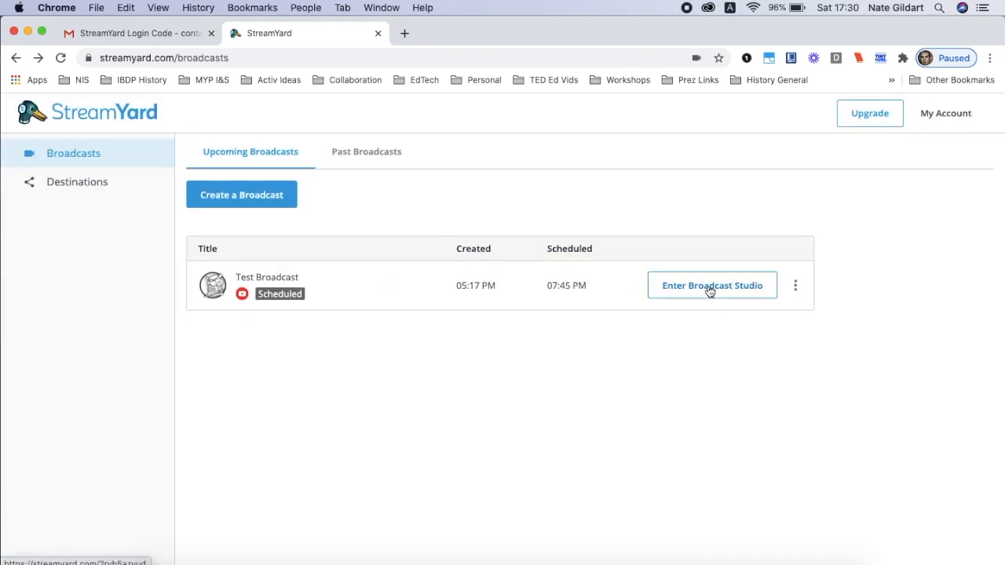
left_click(709, 289)
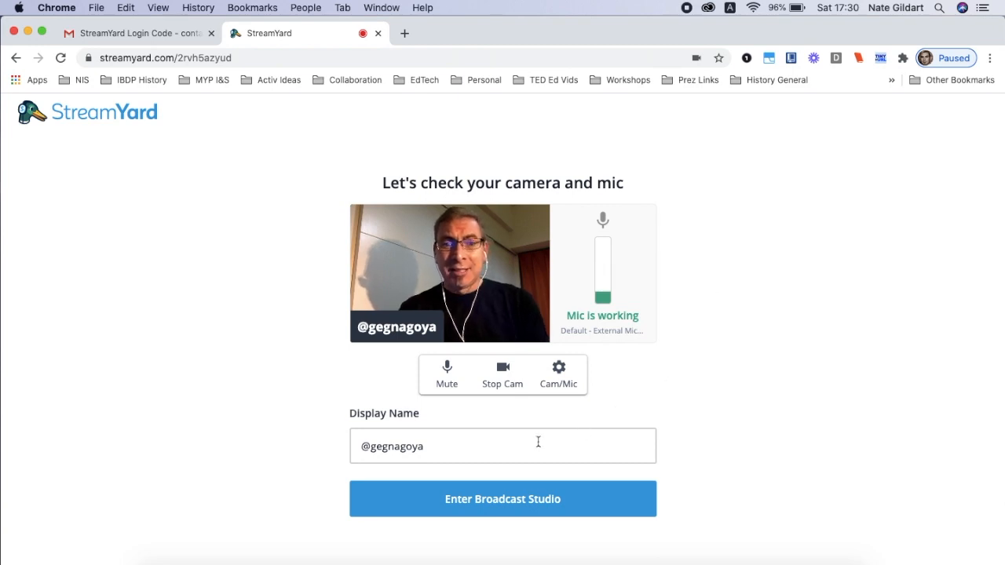
triple_click(470, 444)
key("super+v")
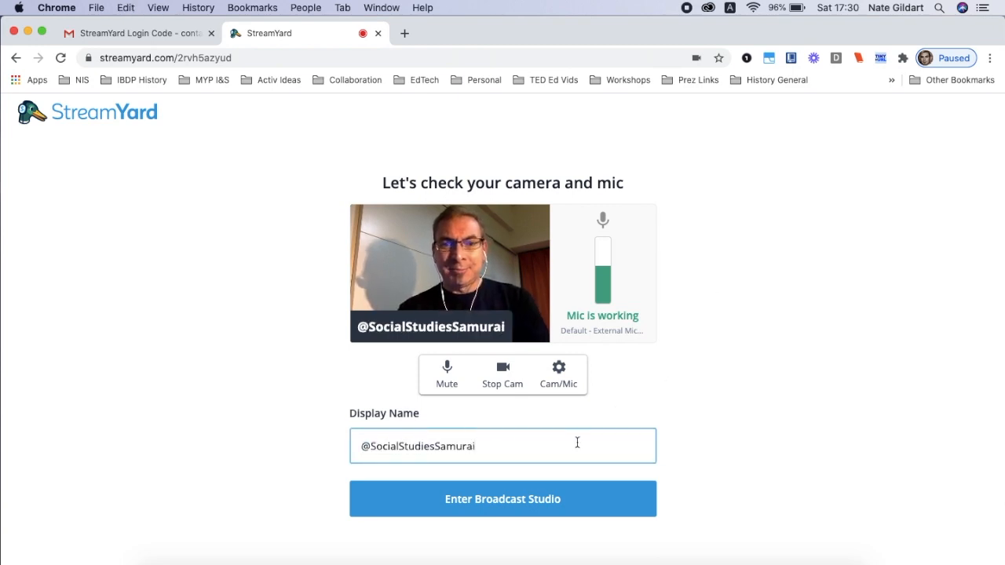
scroll(346, 436, "up", 5)
scroll(347, 436, "down", 5)
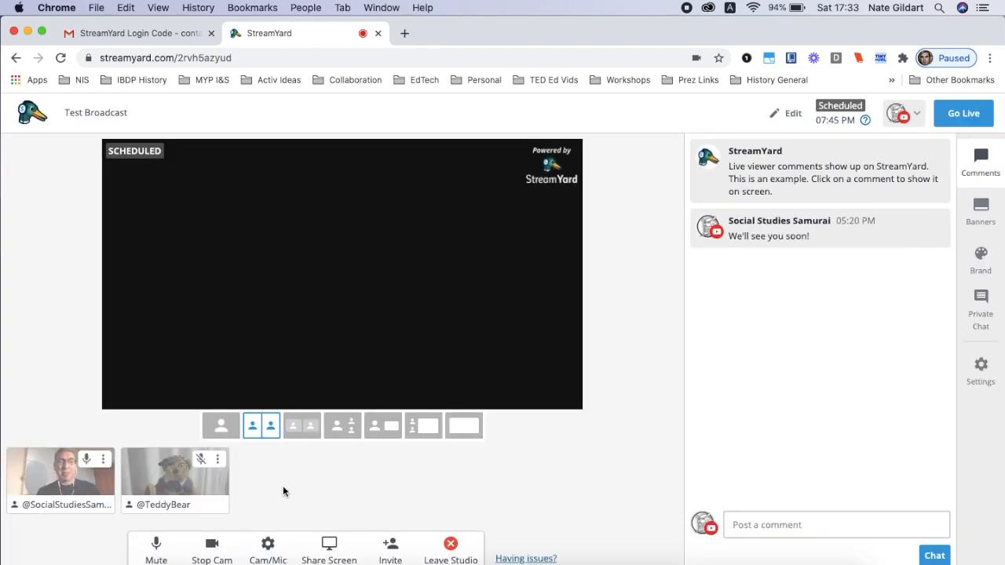
mouse_move(181, 483)
left_click(181, 481)
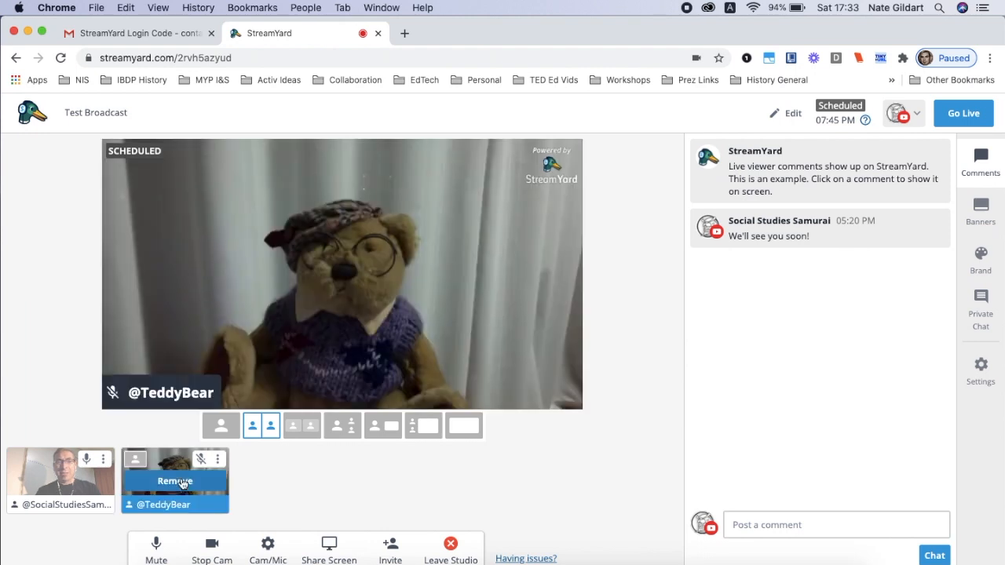
mouse_move(98, 480)
left_click(69, 481)
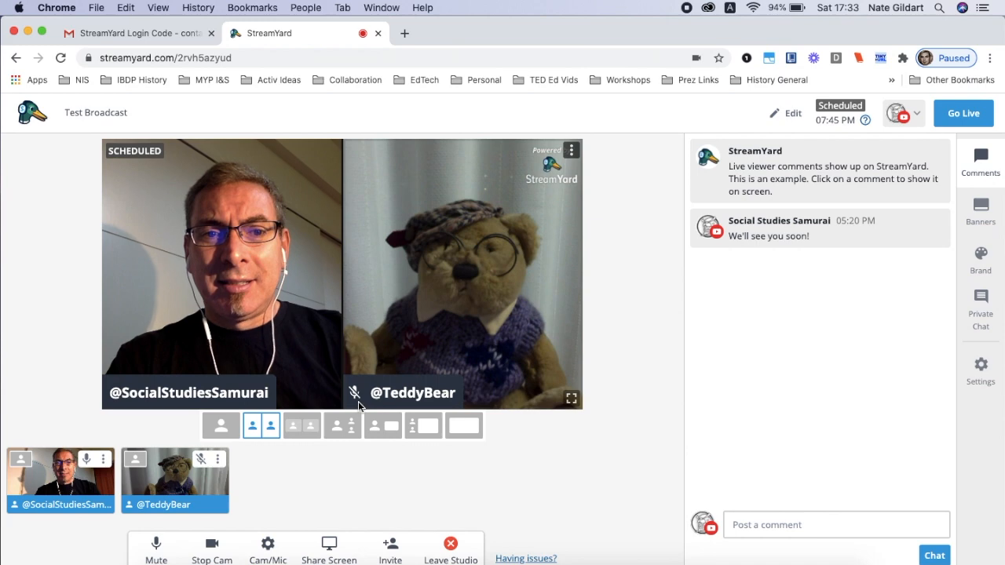
scroll(358, 401, "up", 5)
scroll(358, 401, "down", 5)
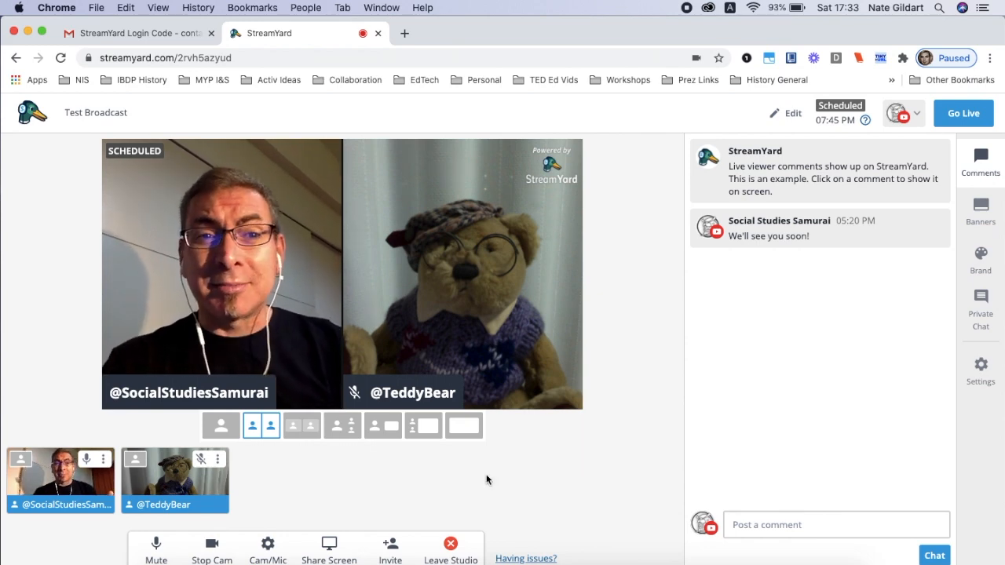
View the guest invitation link and its sending options, close them, and check the Gmail page before returning to the studio
scroll(395, 554, "up", 5)
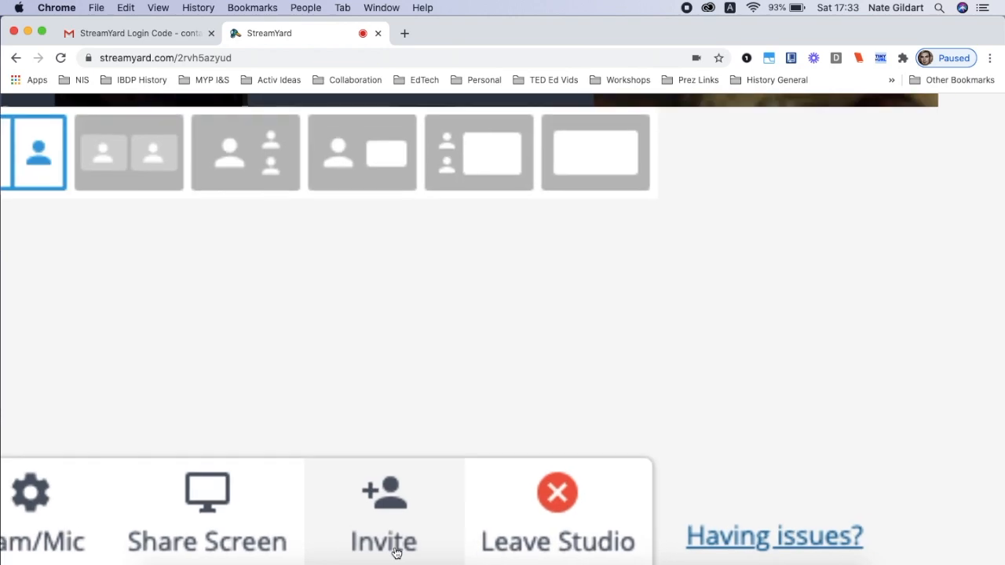
scroll(396, 553, "down", 5)
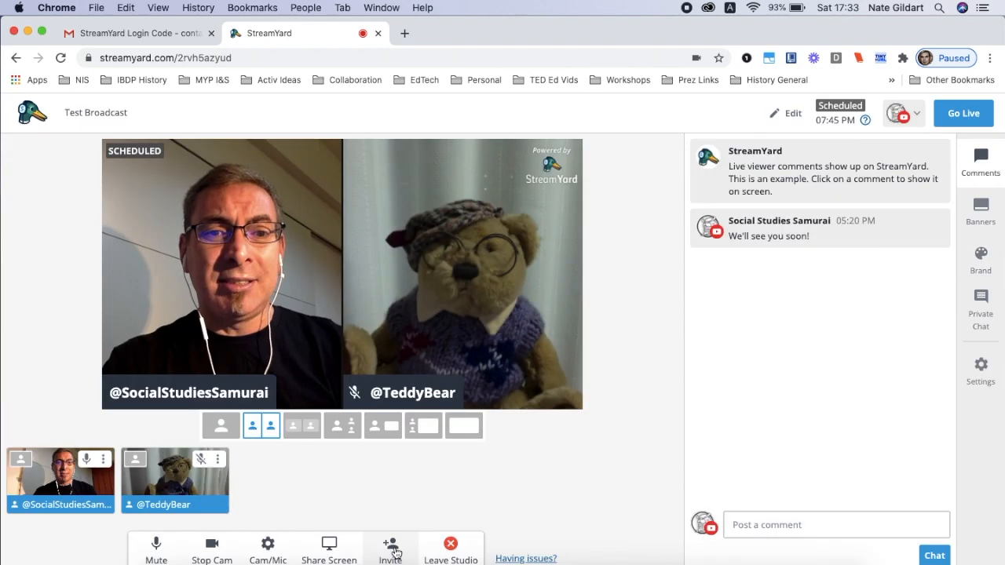
left_click(394, 552)
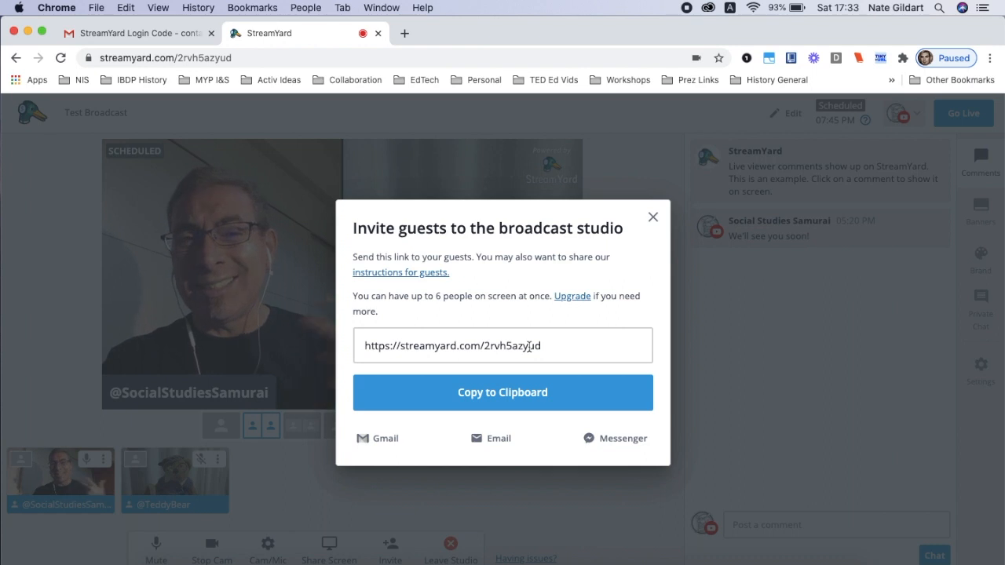
left_click(652, 217)
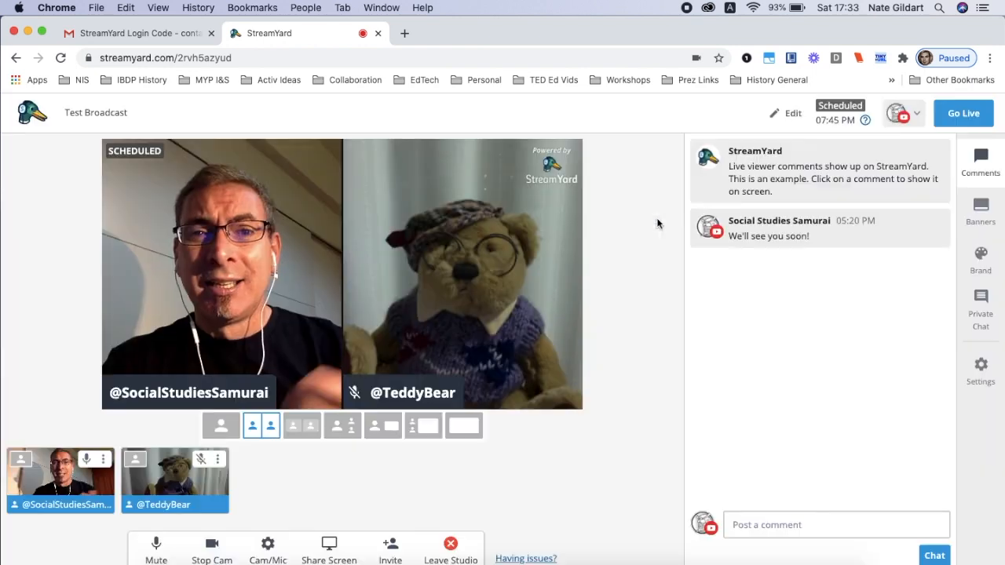
left_click(155, 37)
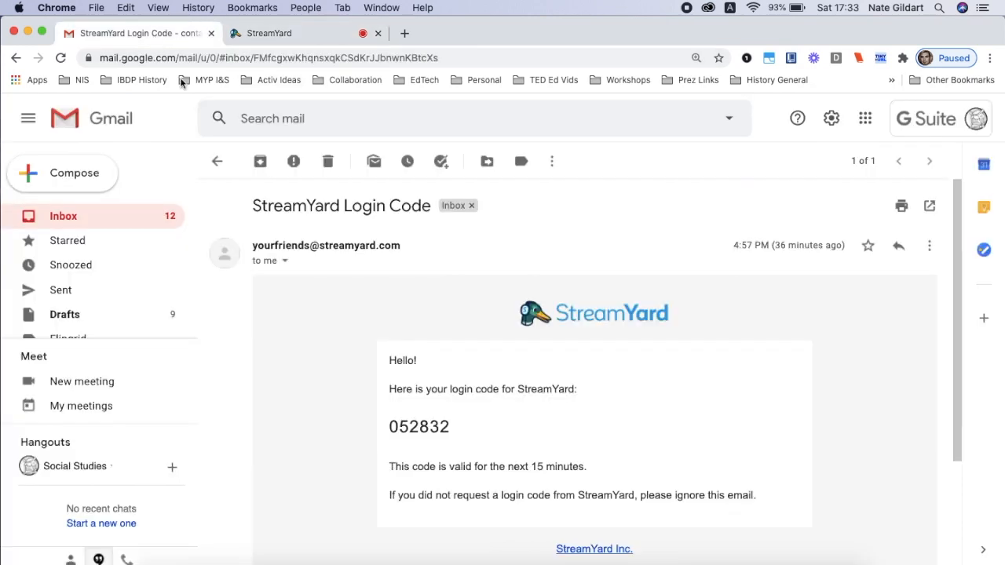
left_click(310, 38)
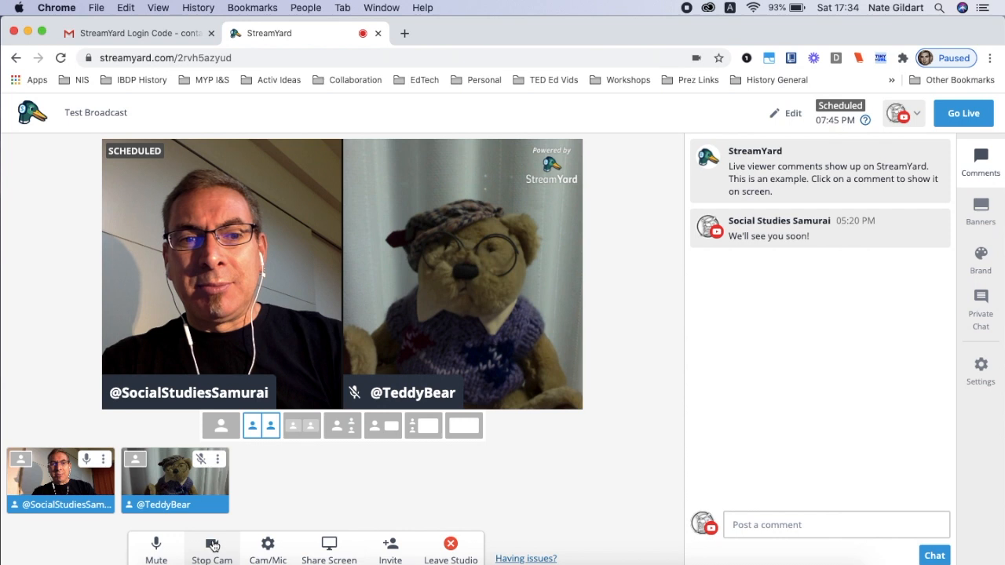
mouse_move(205, 485)
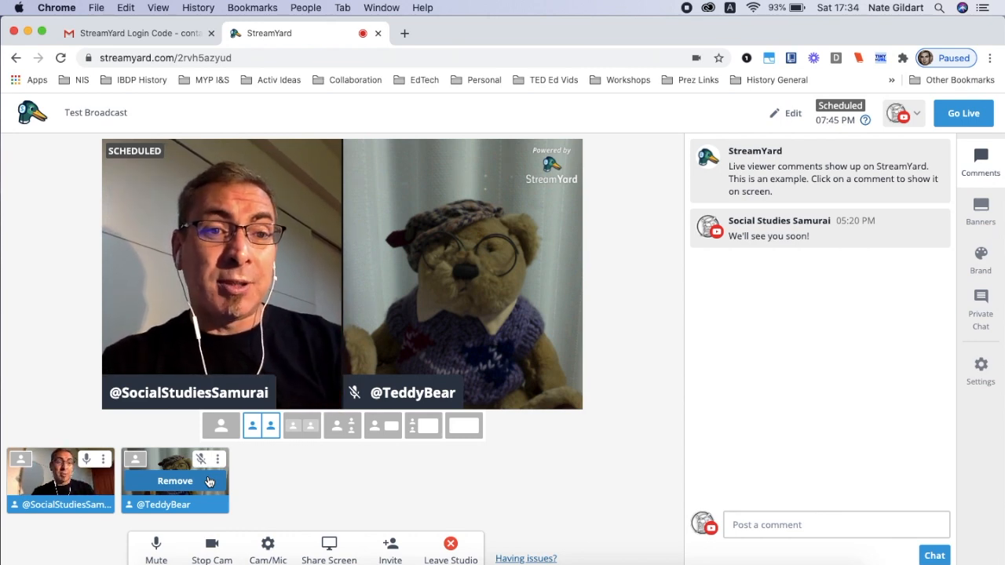
left_click(175, 481)
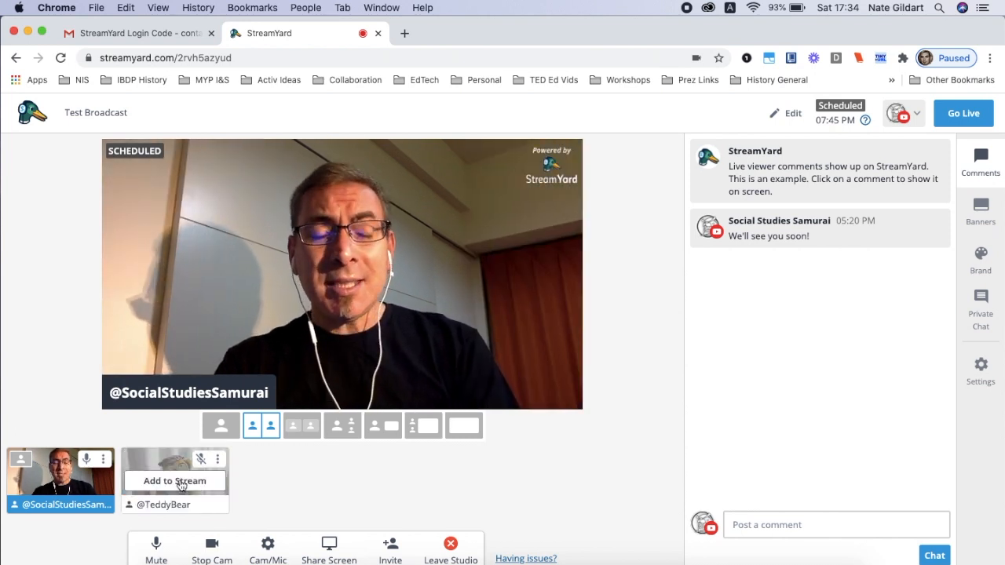
left_click(180, 485)
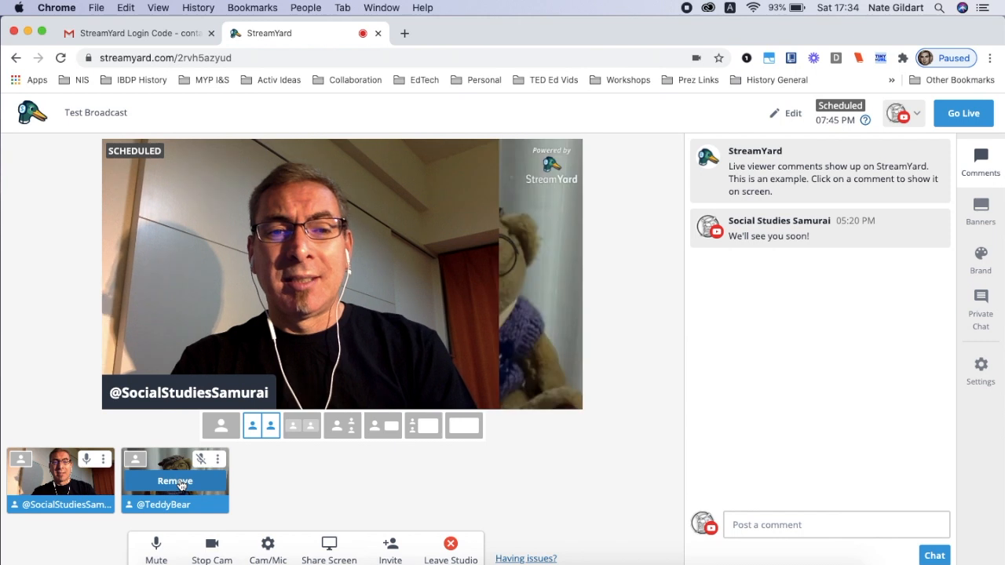
left_click(218, 461)
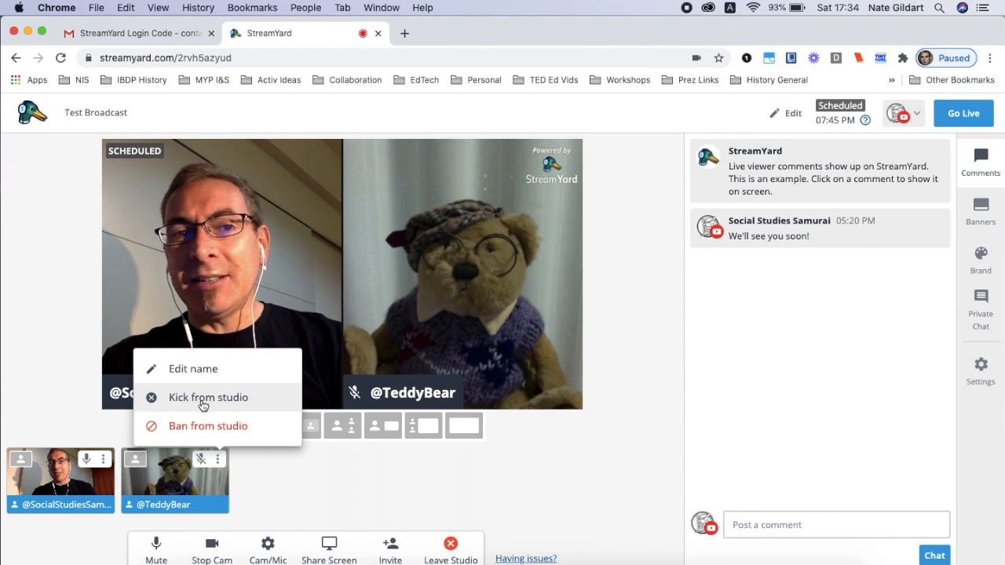
left_click(265, 479)
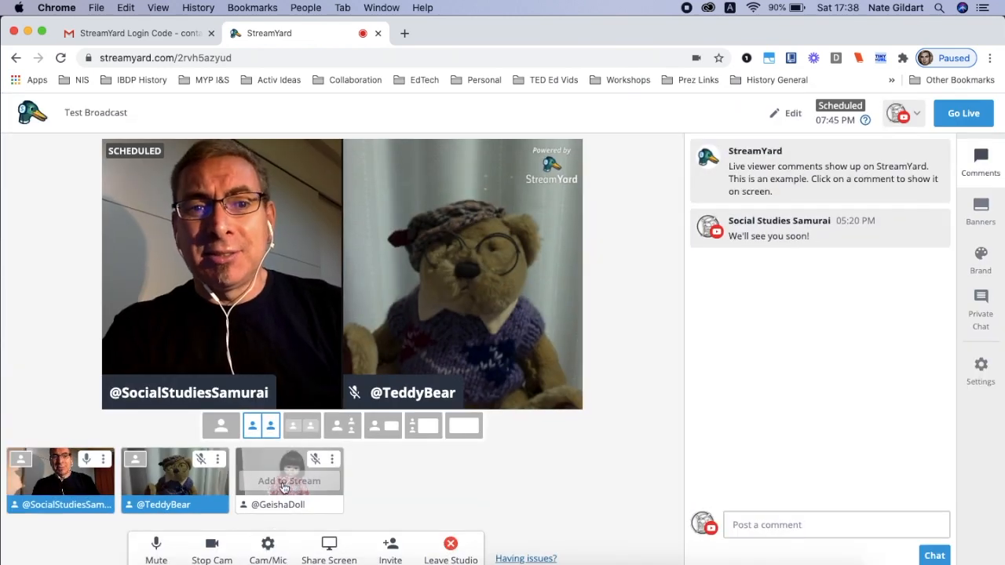
left_click(287, 480)
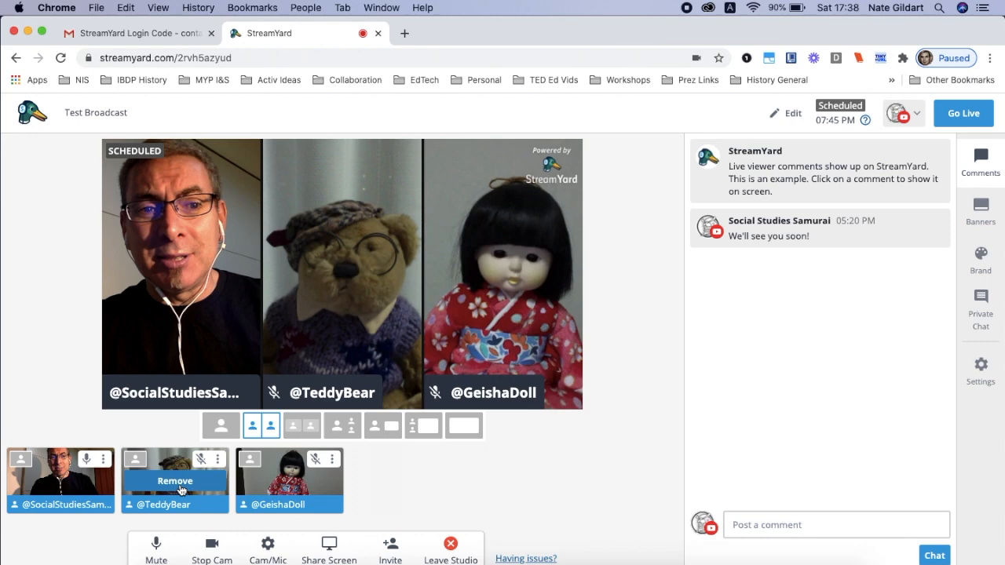
left_click(175, 481)
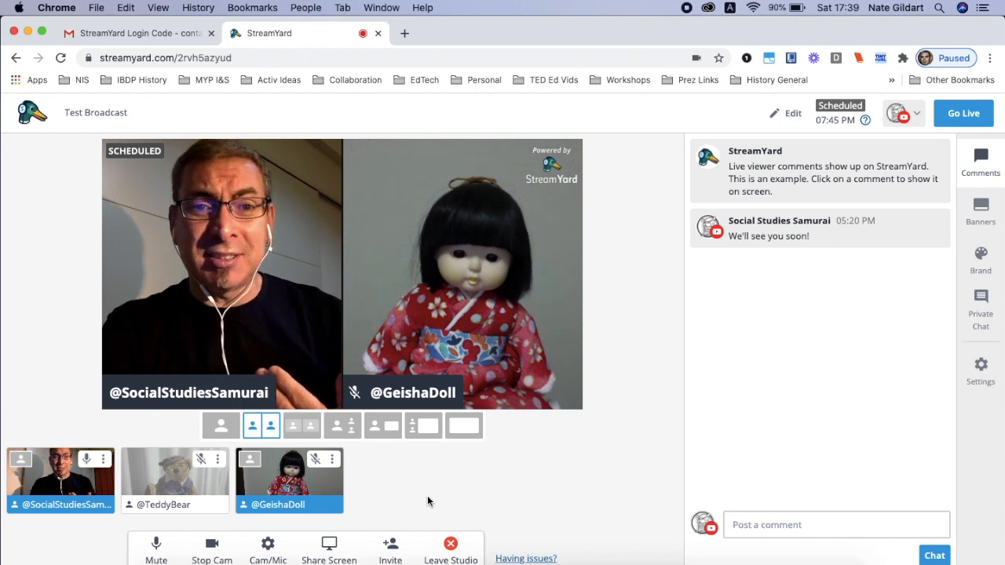
mouse_move(57, 480)
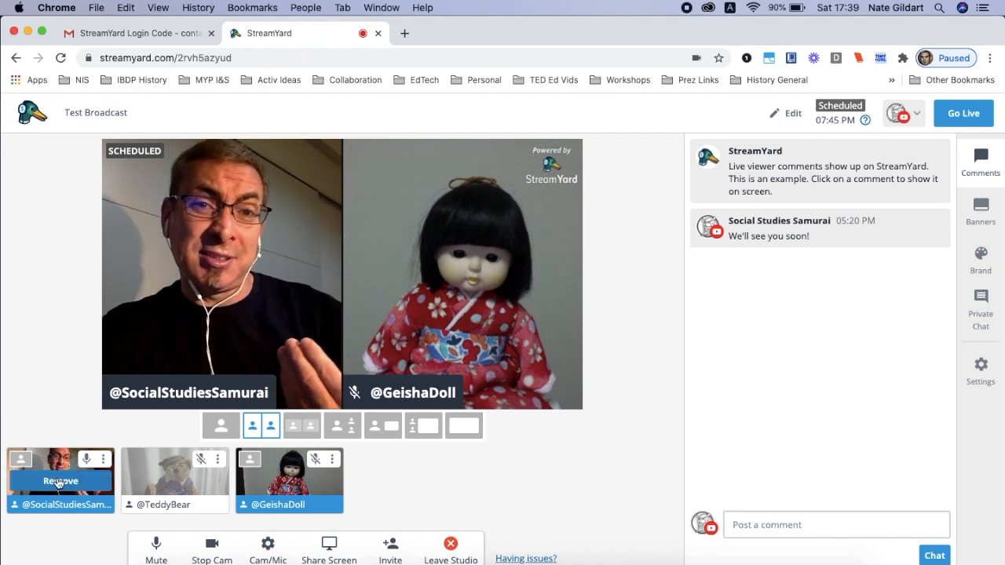
left_click(57, 481)
left_click(406, 482)
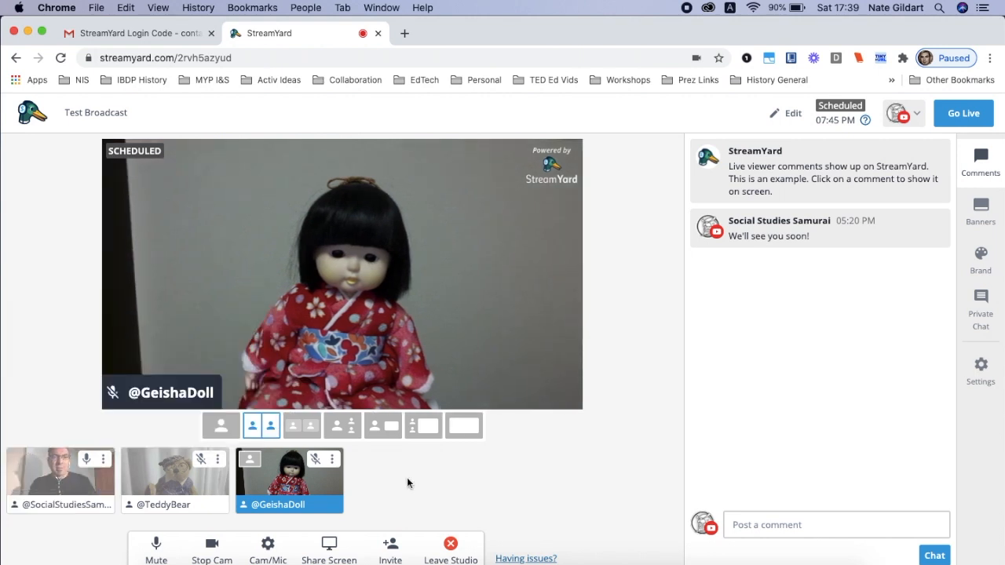
left_click(316, 460)
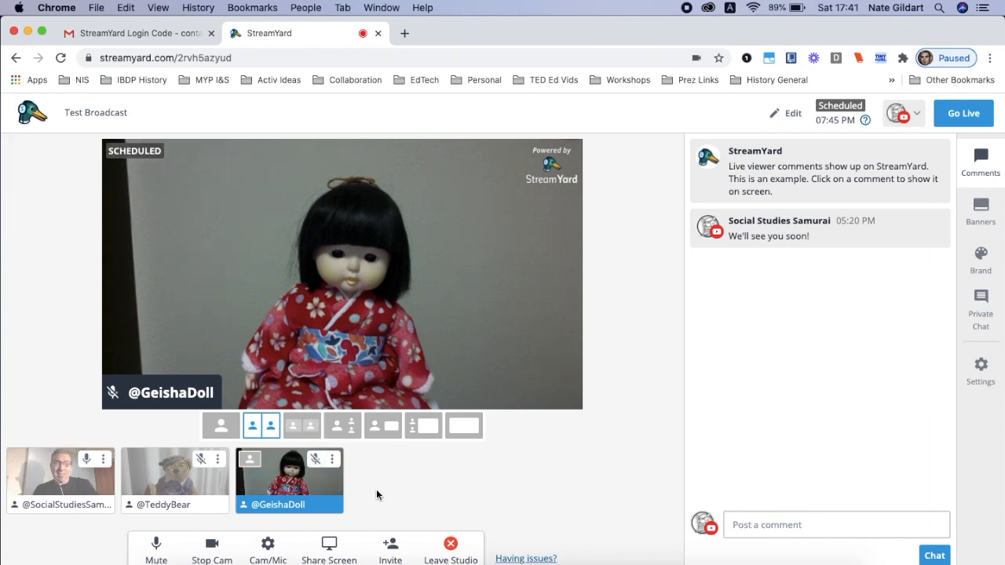
Share the entire screen to the broadcast studio
scroll(330, 563, "up", 5)
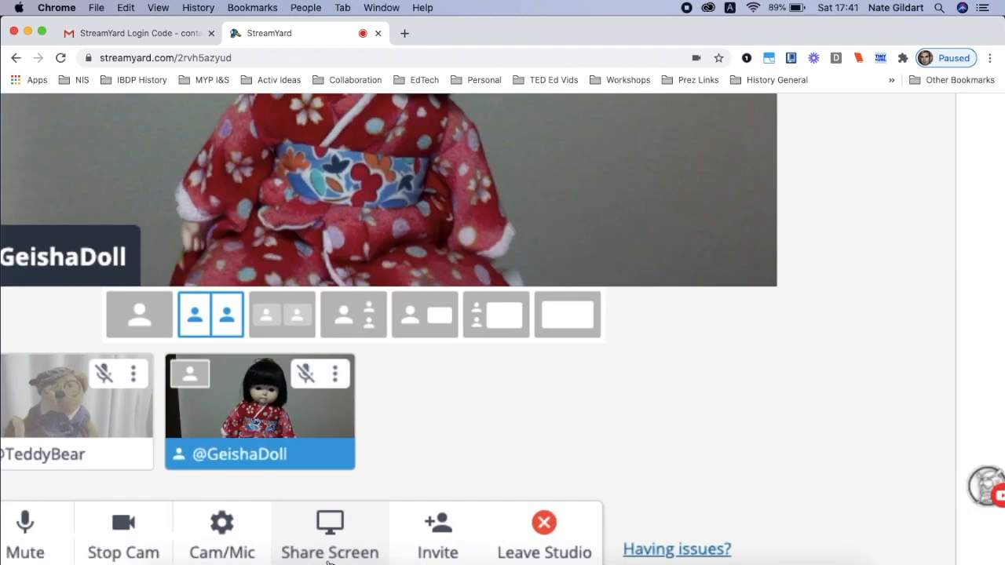
scroll(330, 563, "down", 5)
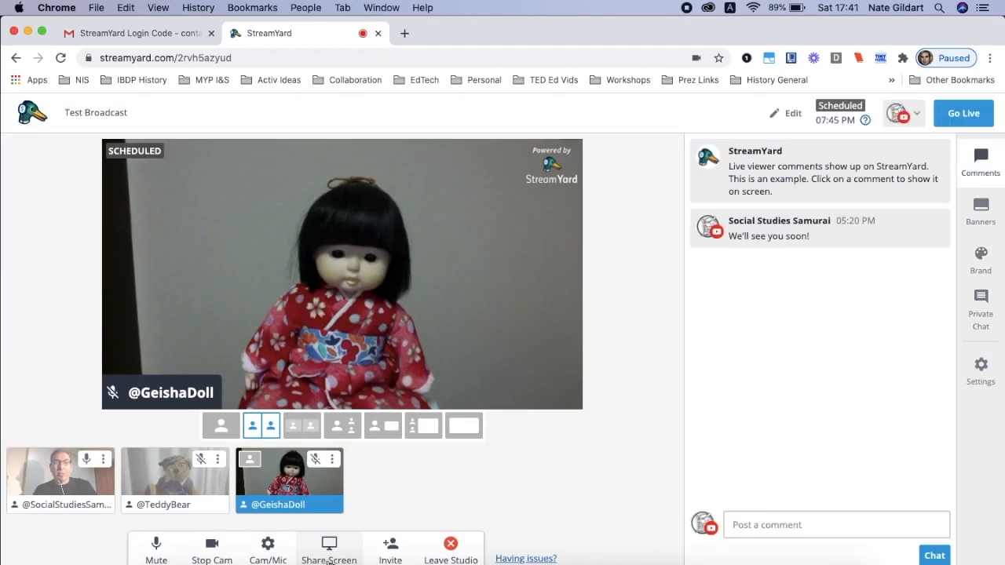
left_click(335, 548)
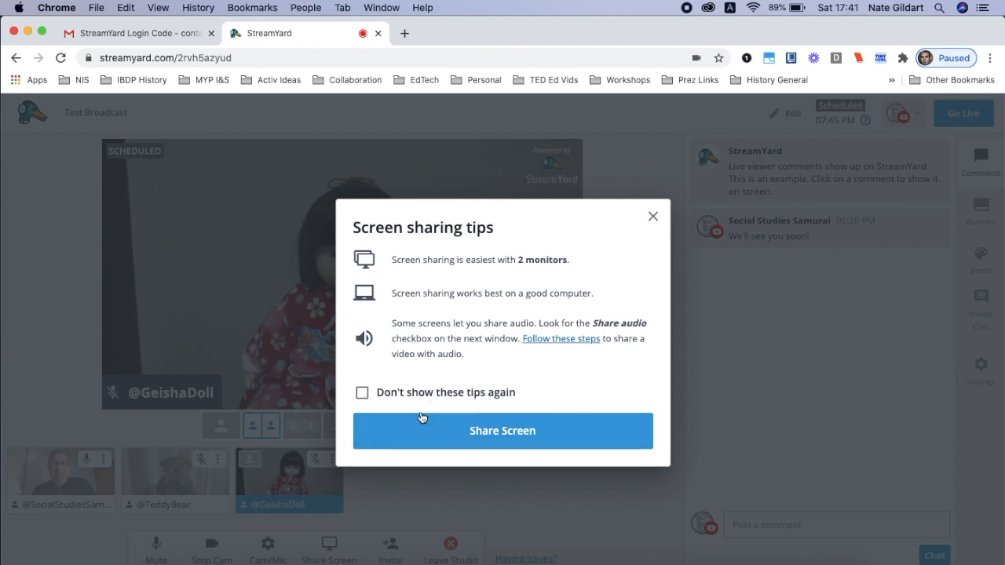
left_click(414, 431)
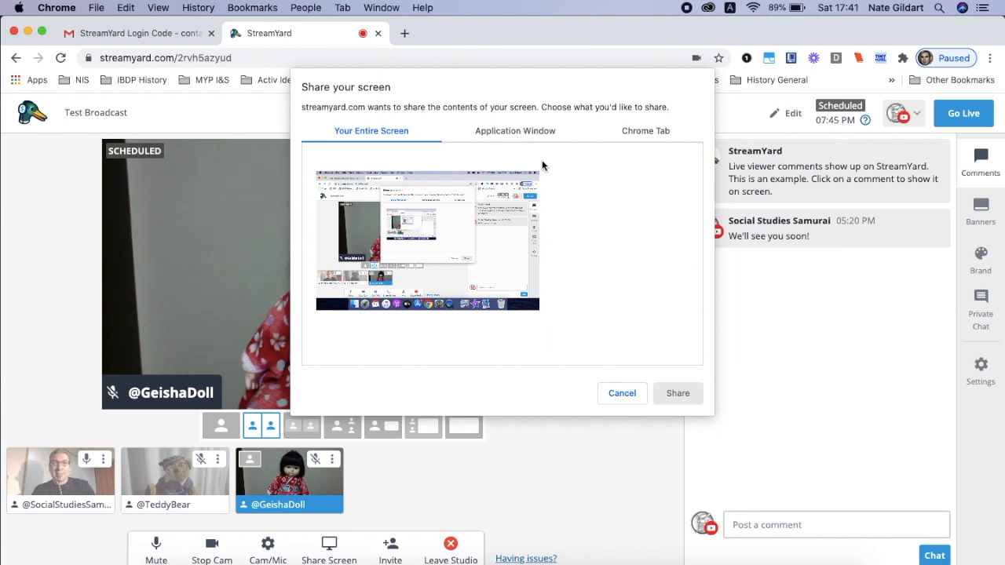
left_click(469, 252)
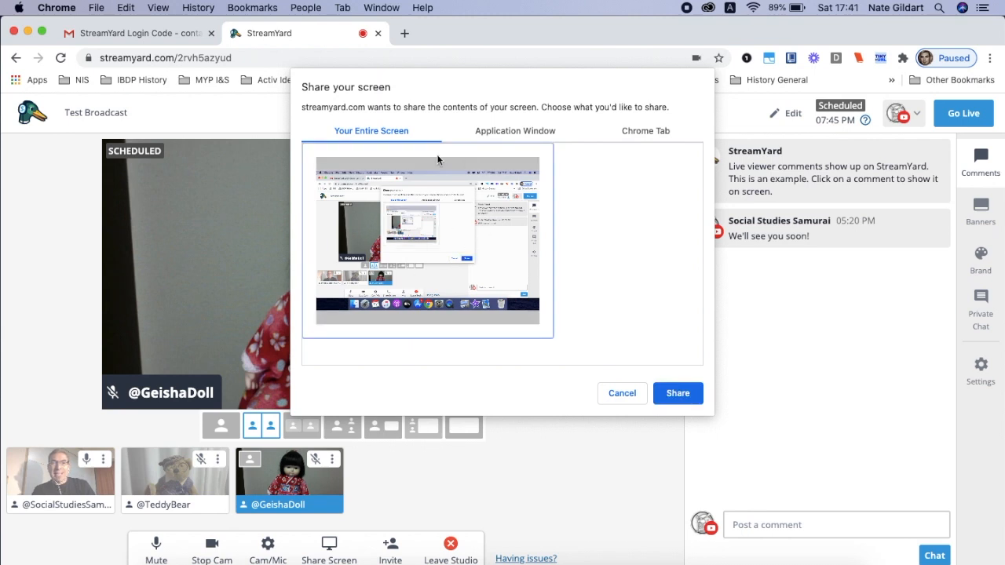
left_click(676, 394)
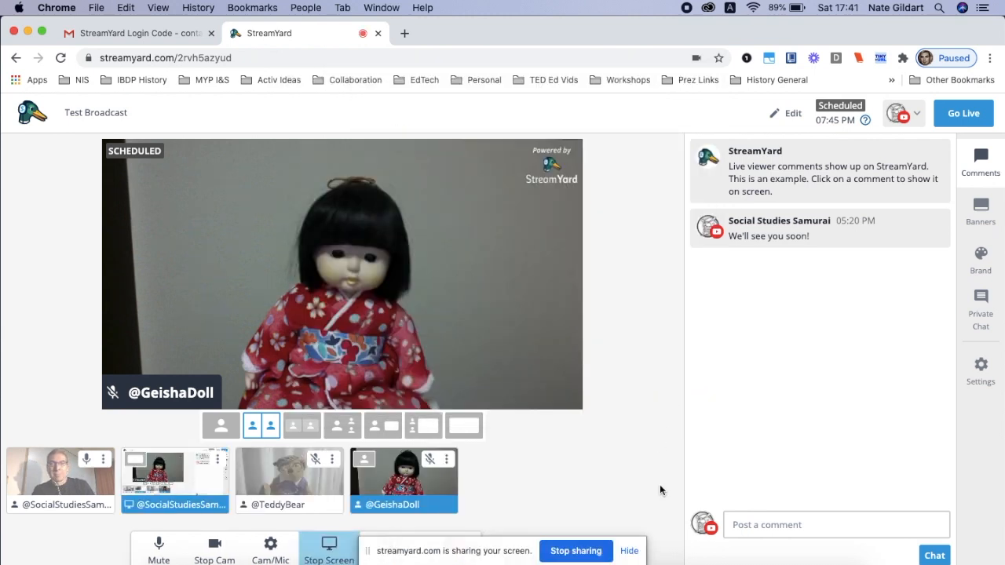
Hide the screen sharing notice and open a new browser tab
left_click(628, 551)
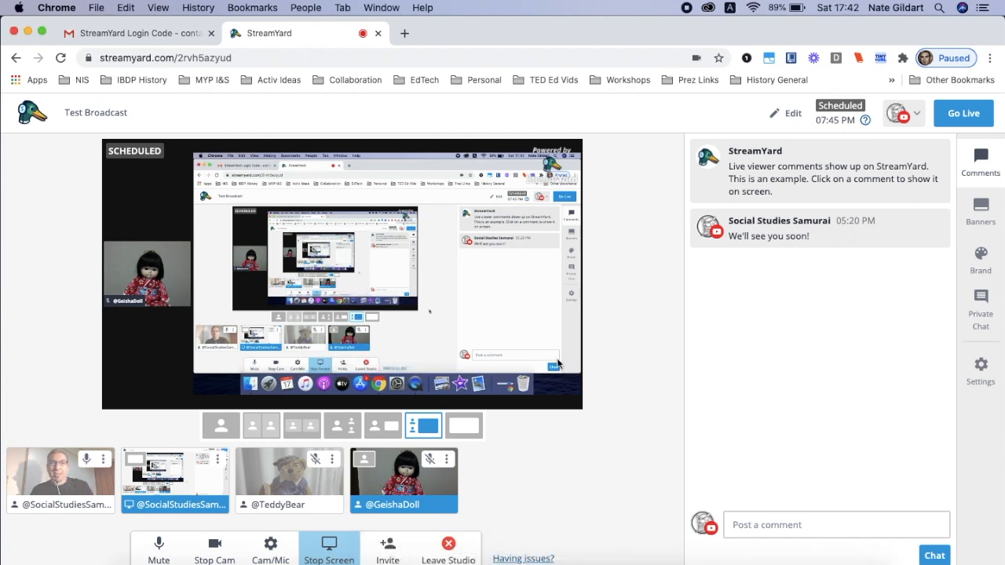
left_click(404, 34)
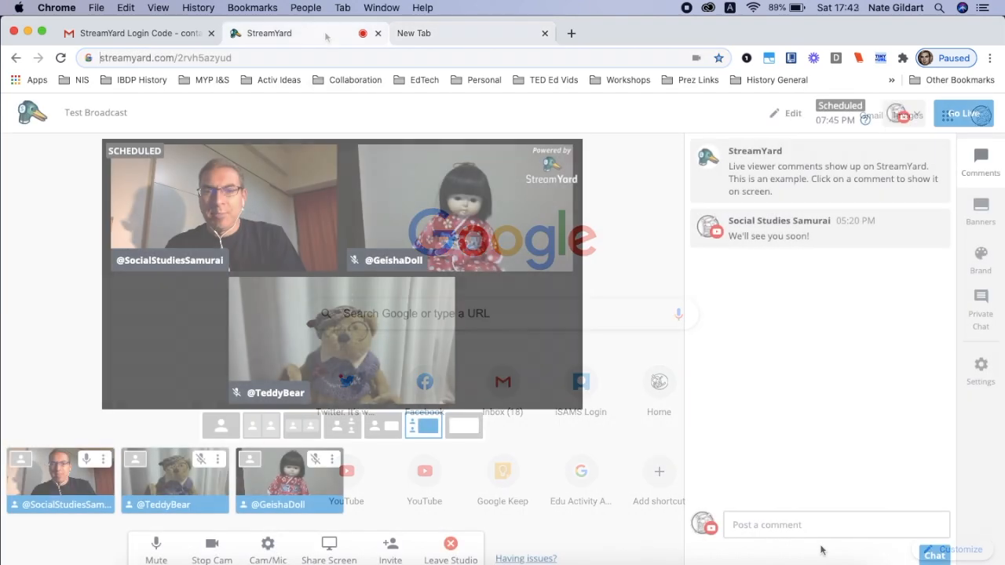
Examine the viewer comments area and activate the field for posting a comment
scroll(822, 549, "up", 5)
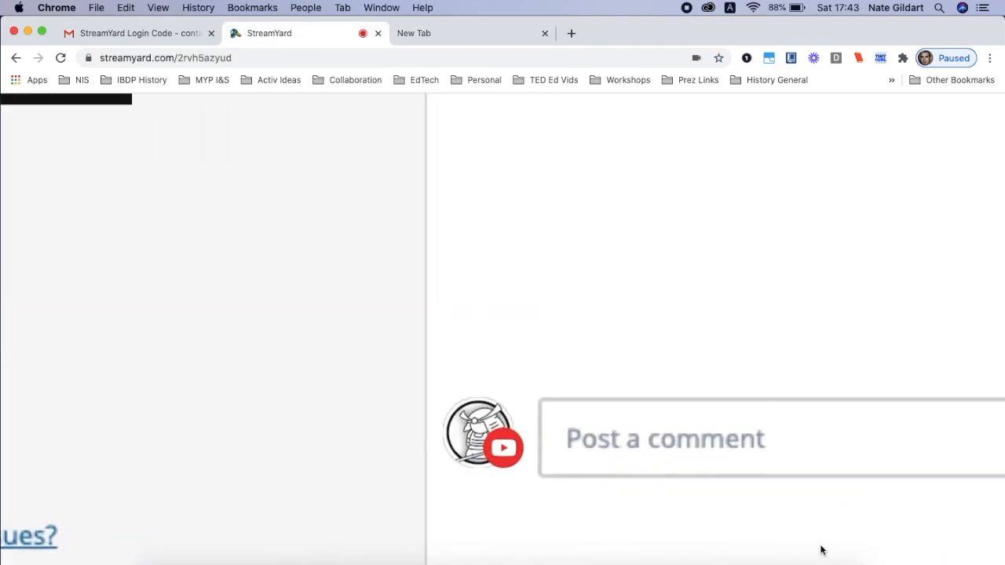
scroll(821, 550, "down", 3)
scroll(821, 550, "down", 3)
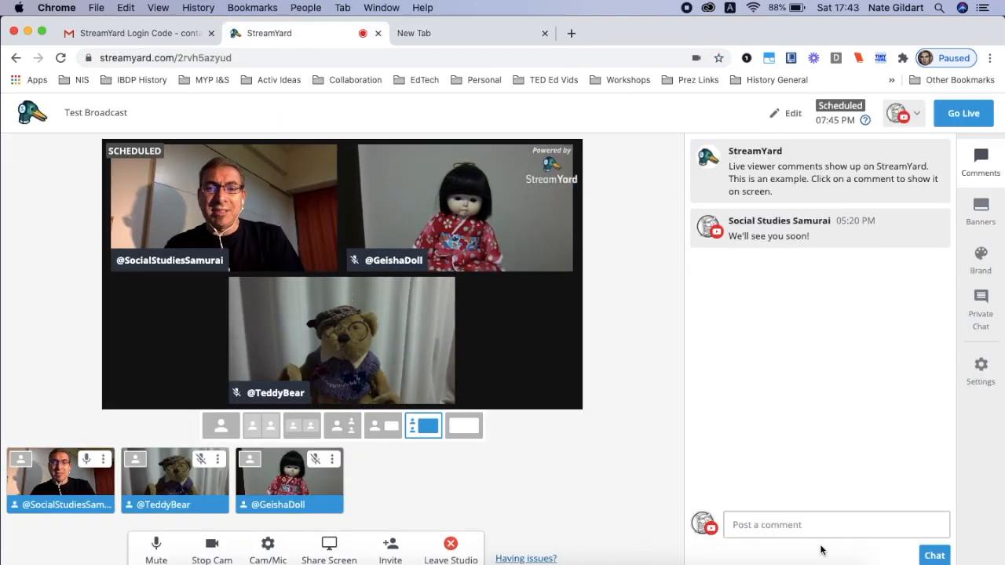
left_click(887, 530)
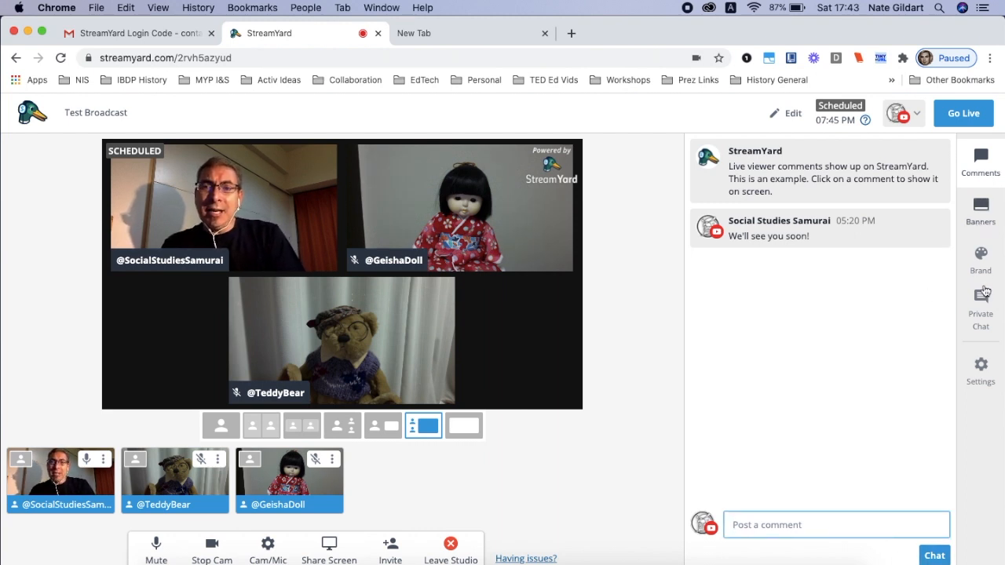
Send the message "Hey Teddy," to the guests in the private chat
scroll(983, 320, "up", 5)
scroll(982, 320, "down", 5)
left_click(982, 321)
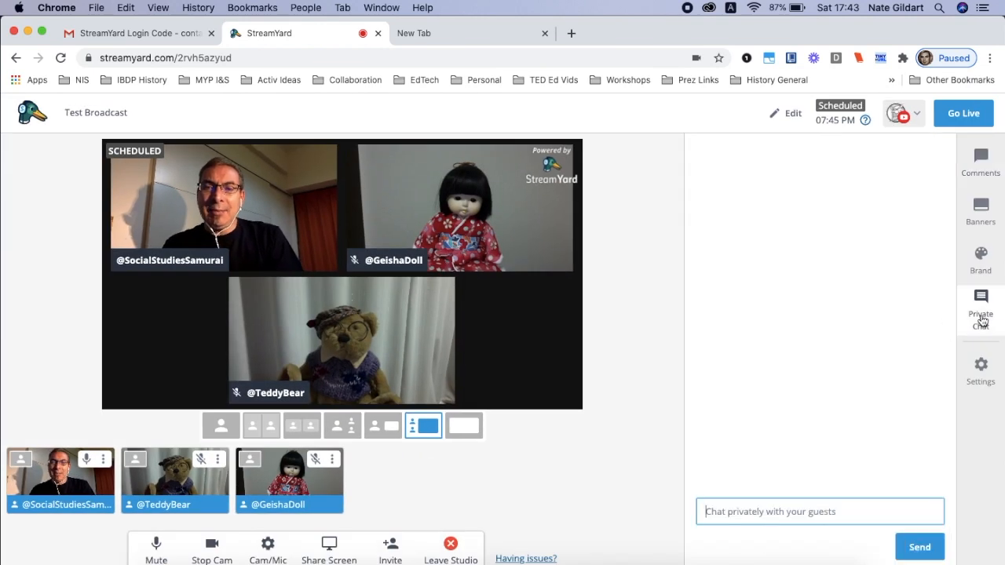
type("Hey T")
type("eddy,")
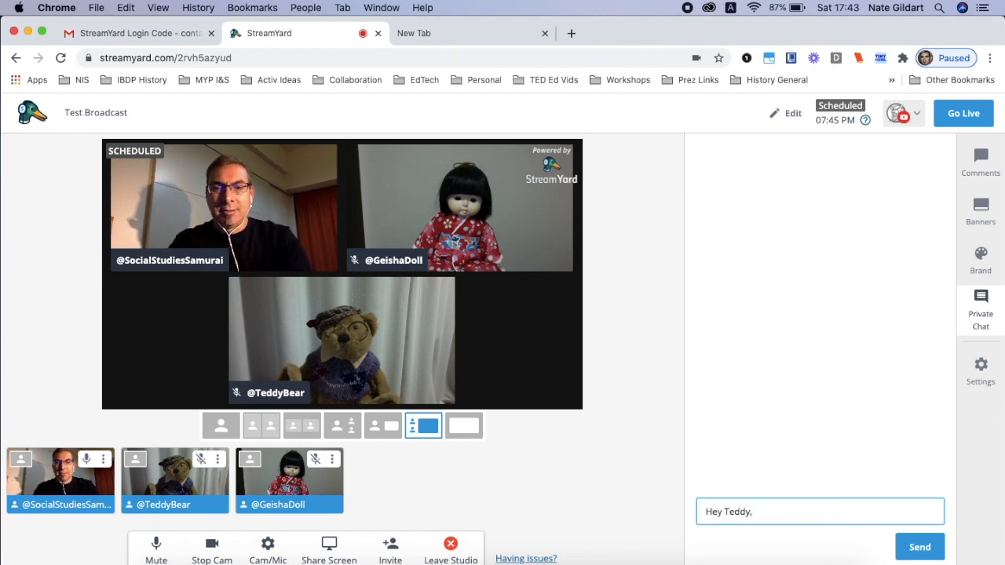
key("Return")
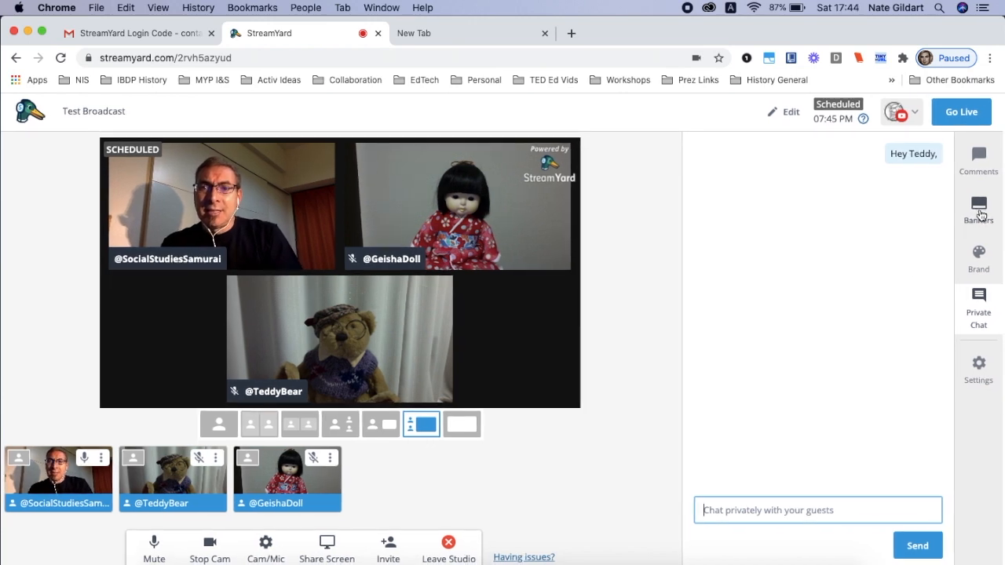
Create a banner reading "Please check out our website!" that scrolls across the bottom as a ticker
scroll(981, 216, "up", 5)
scroll(982, 216, "down", 4)
scroll(982, 216, "down", 3)
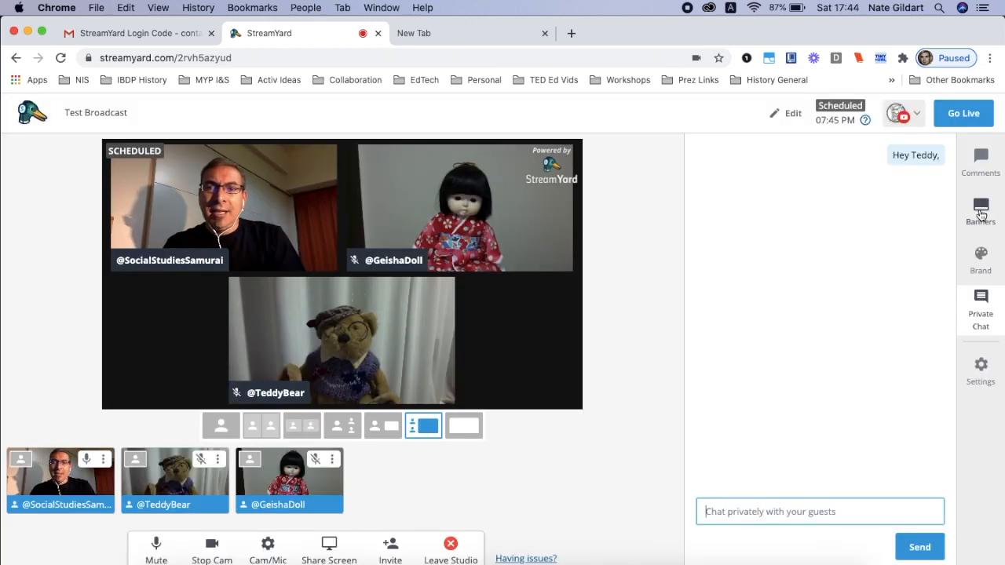
left_click(981, 214)
left_click(773, 300)
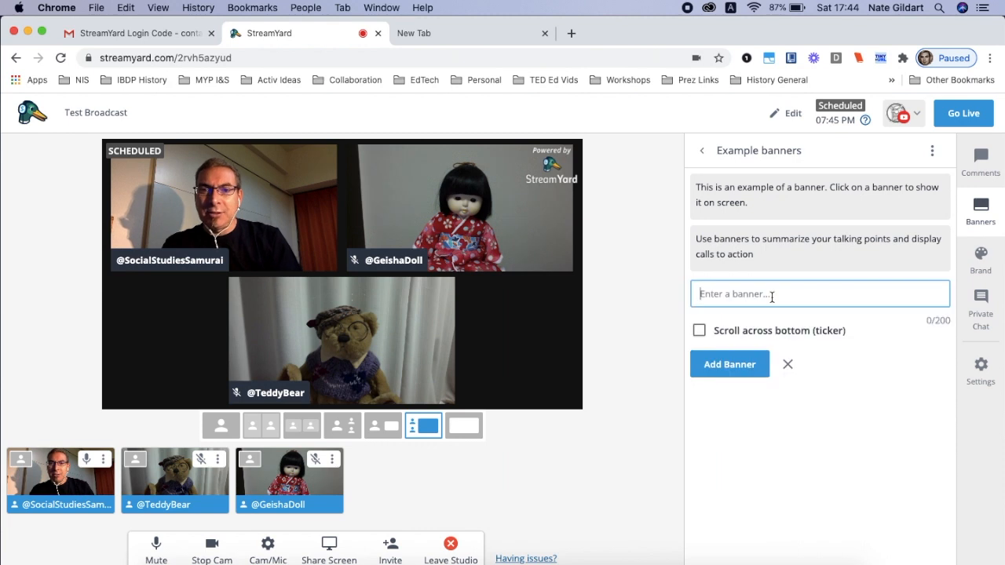
type("Please check out our website!")
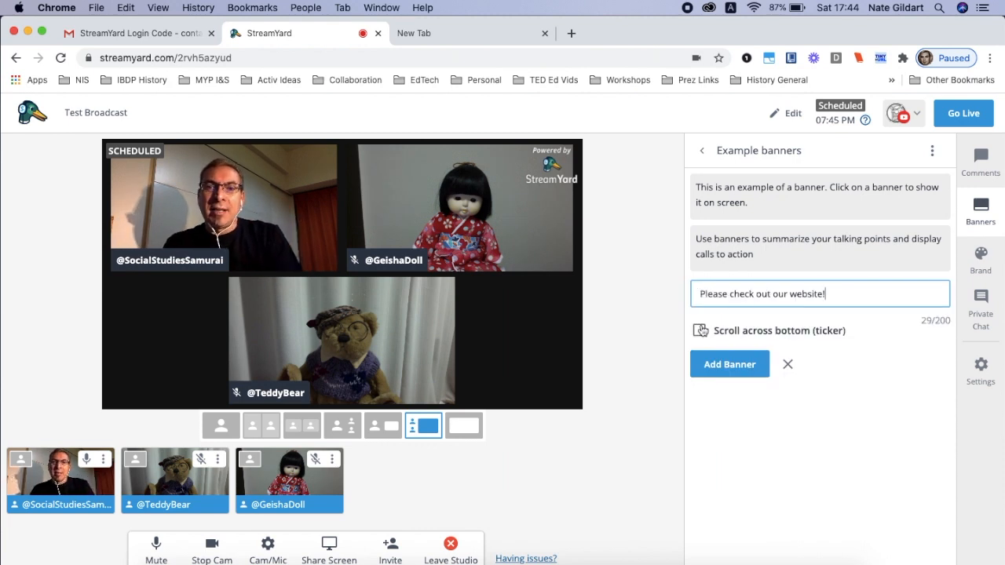
left_click(700, 330)
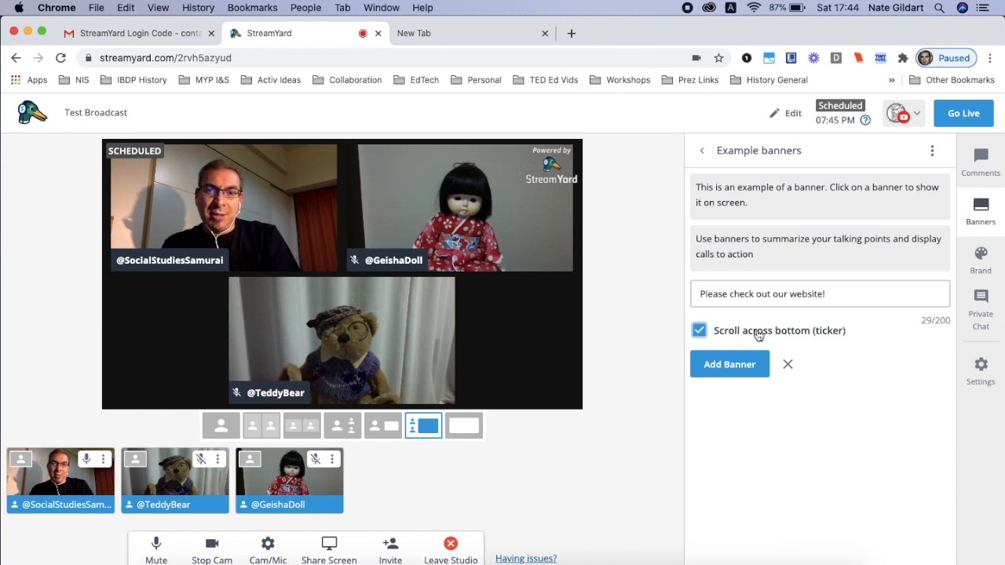
left_click(735, 365)
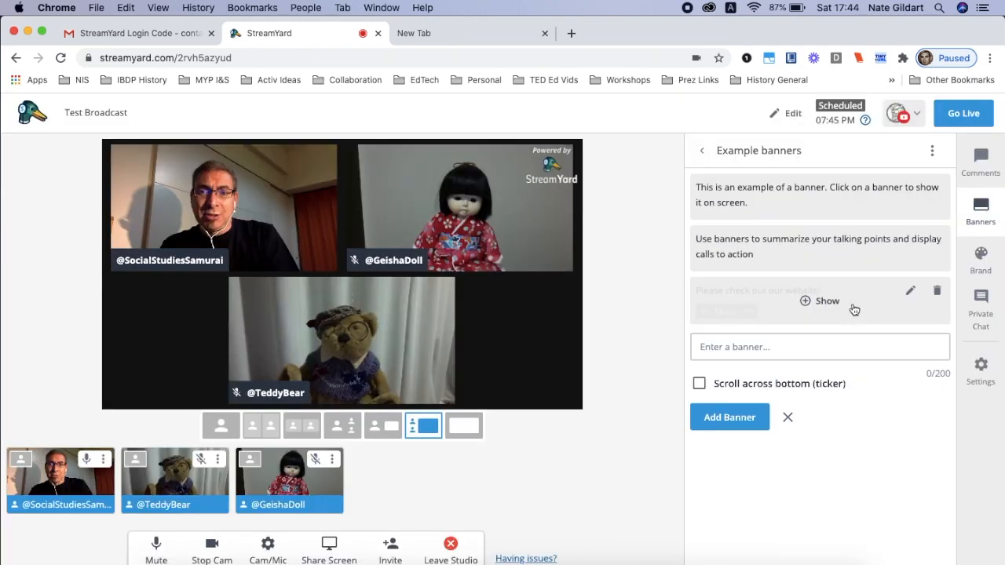
Show the "Please check out our website!" ticker on the stream and hide it again
left_click(855, 310)
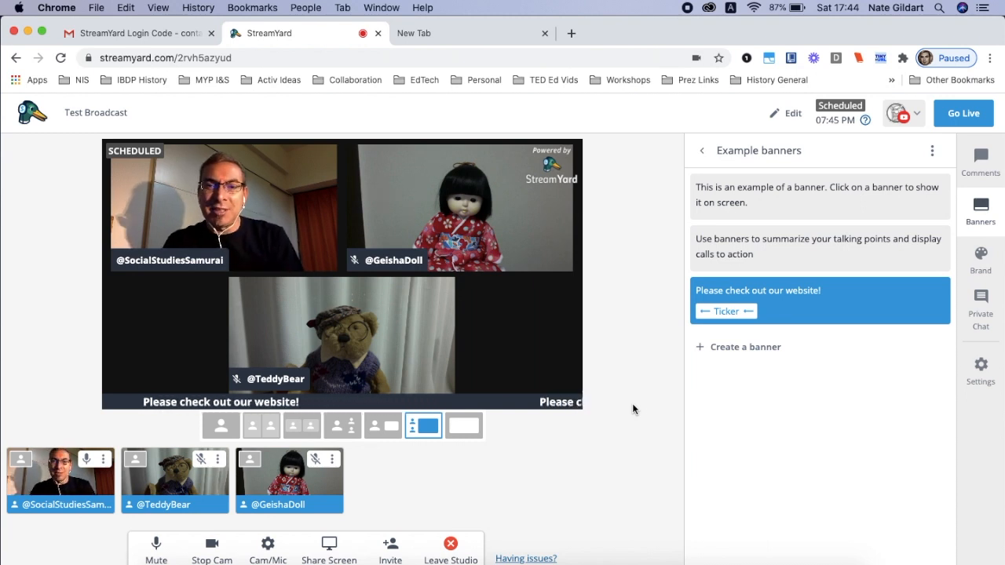
mouse_move(733, 322)
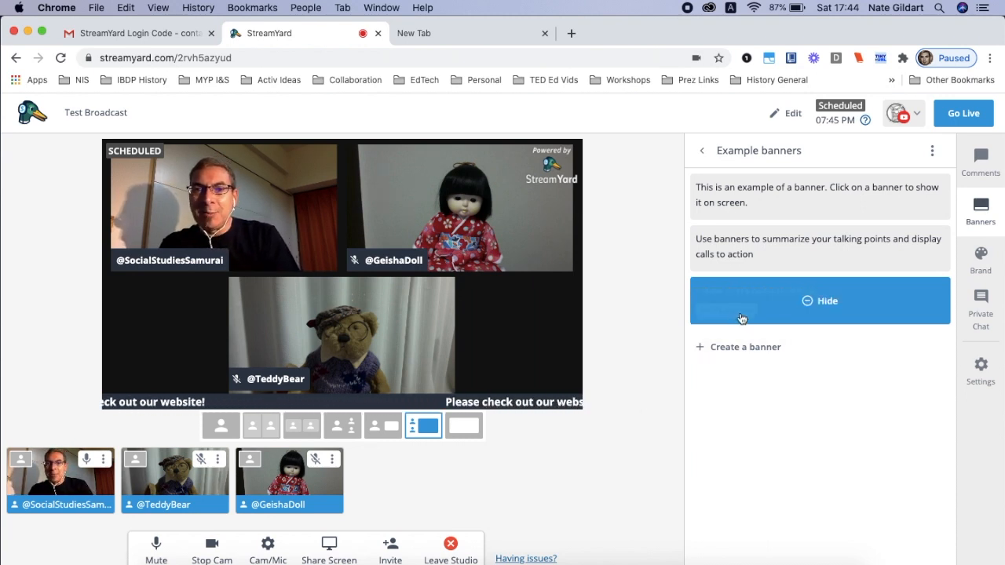
left_click(741, 318)
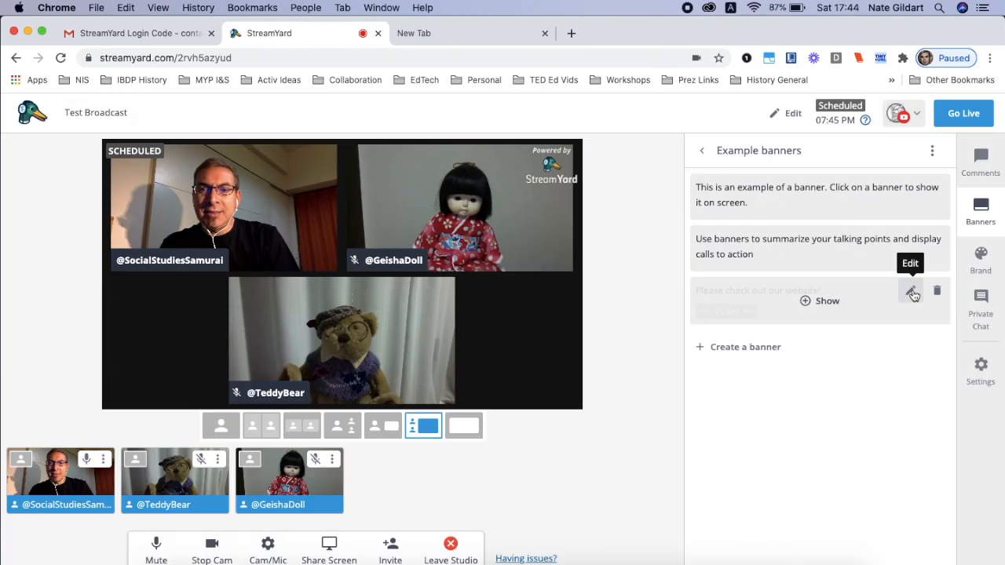
Turn off ticker scrolling for the "Please check out our website!" banner and save it
left_click(912, 292)
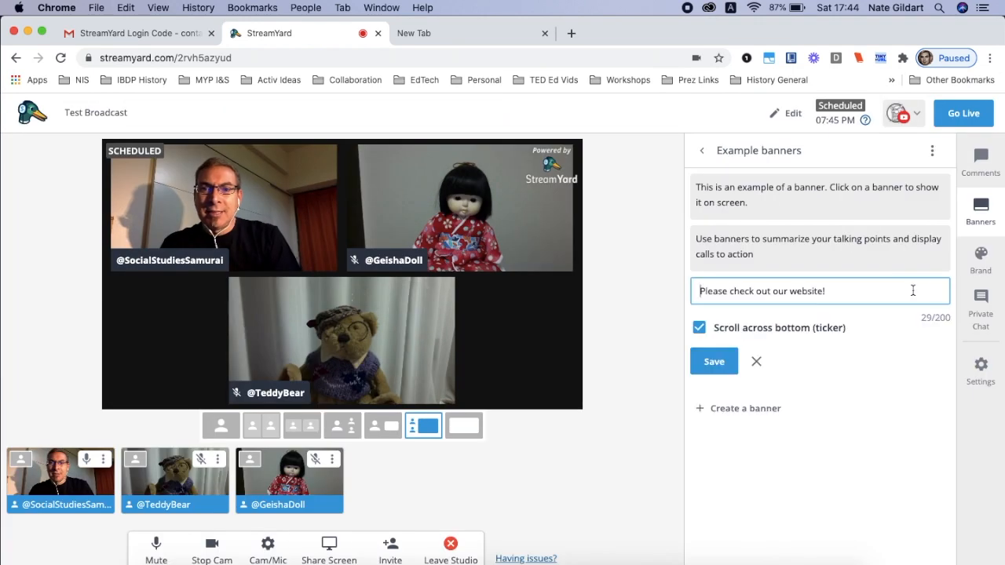
left_click(699, 328)
left_click(708, 360)
mouse_move(759, 303)
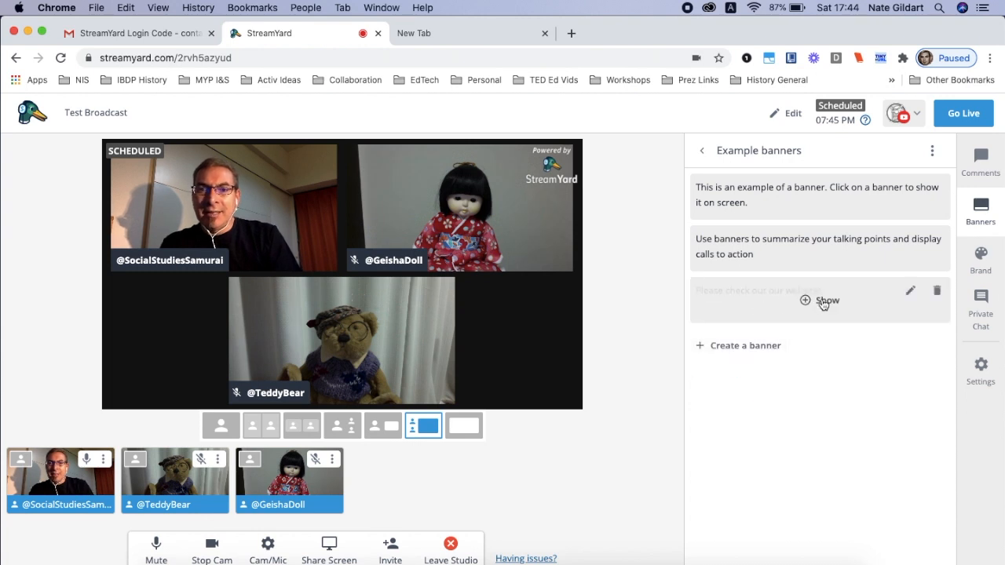
Show the non-scrolling "Please check out our website!" banner on the stream and hide it again
left_click(823, 302)
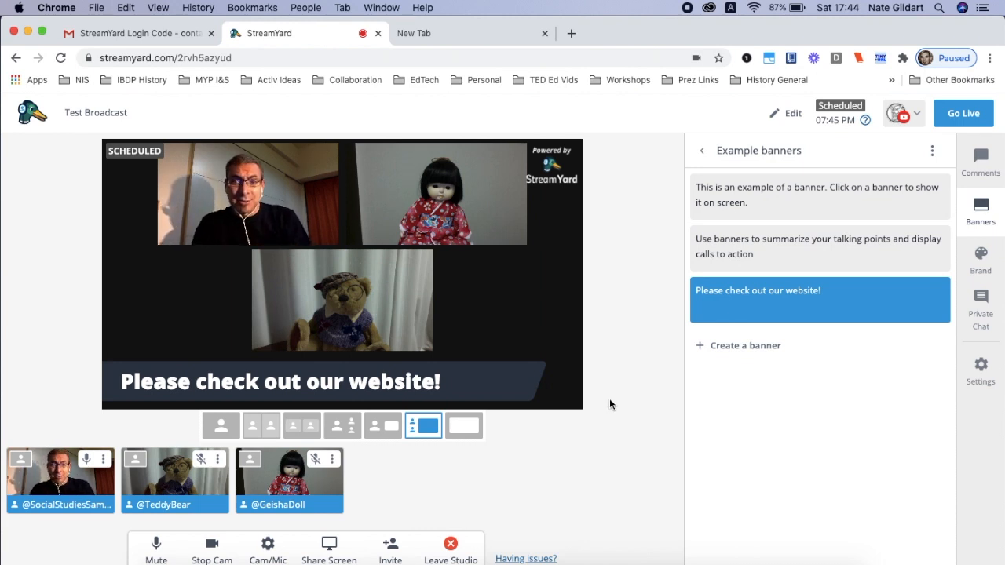
mouse_move(823, 309)
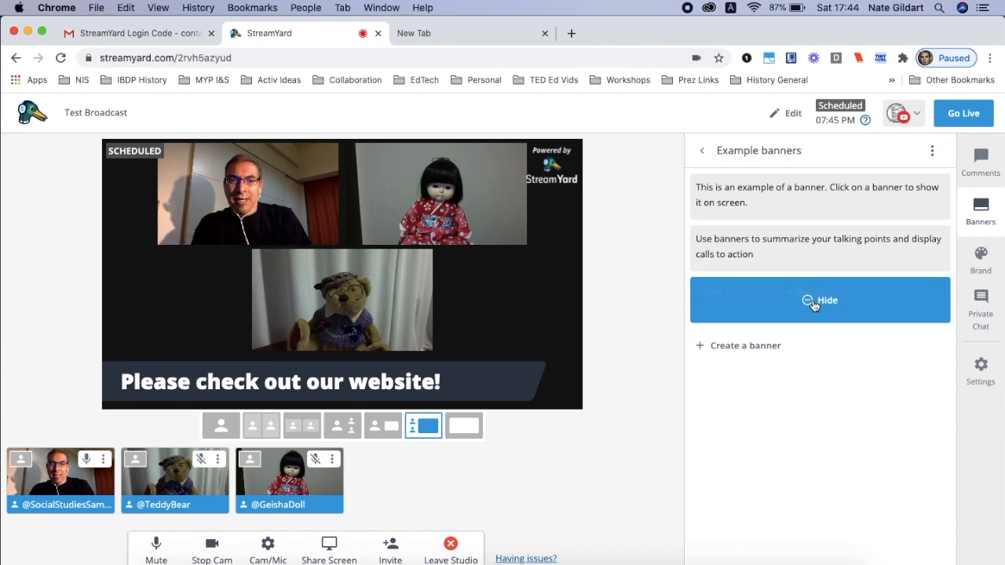
left_click(814, 306)
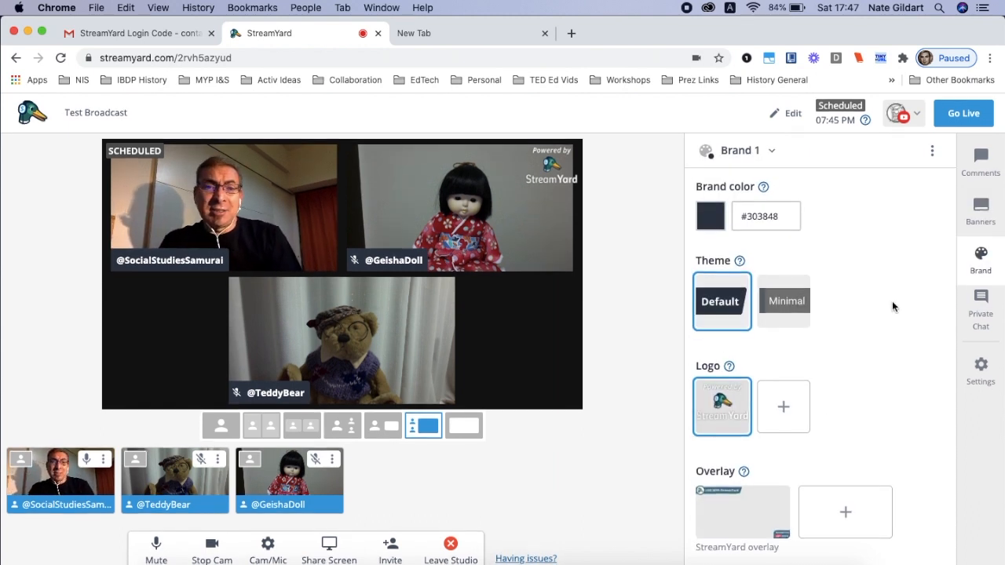
Set the brand color to #ffffff and apply the Minimal theme
left_click(781, 216)
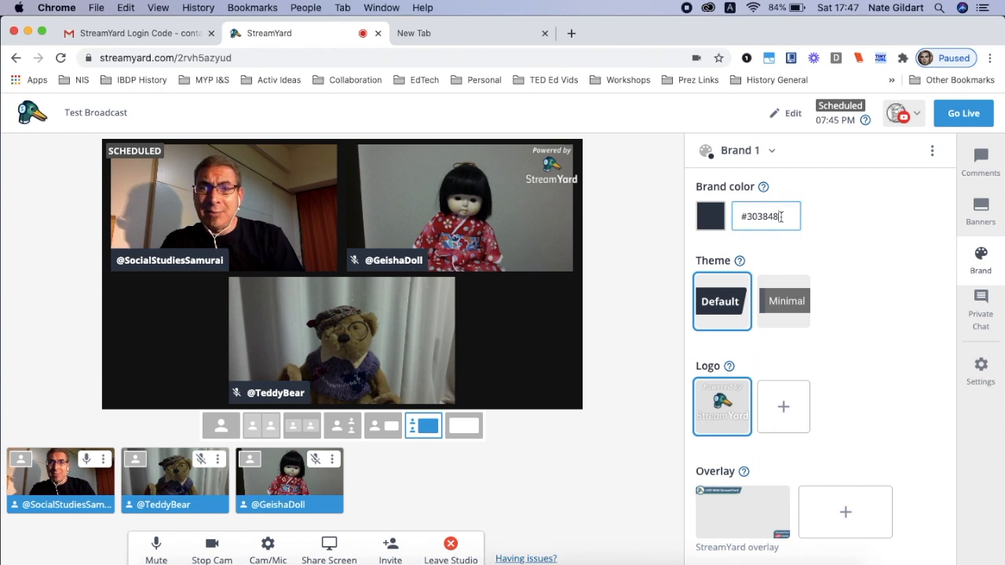
double_click(749, 216)
type("ffffff")
left_click(788, 302)
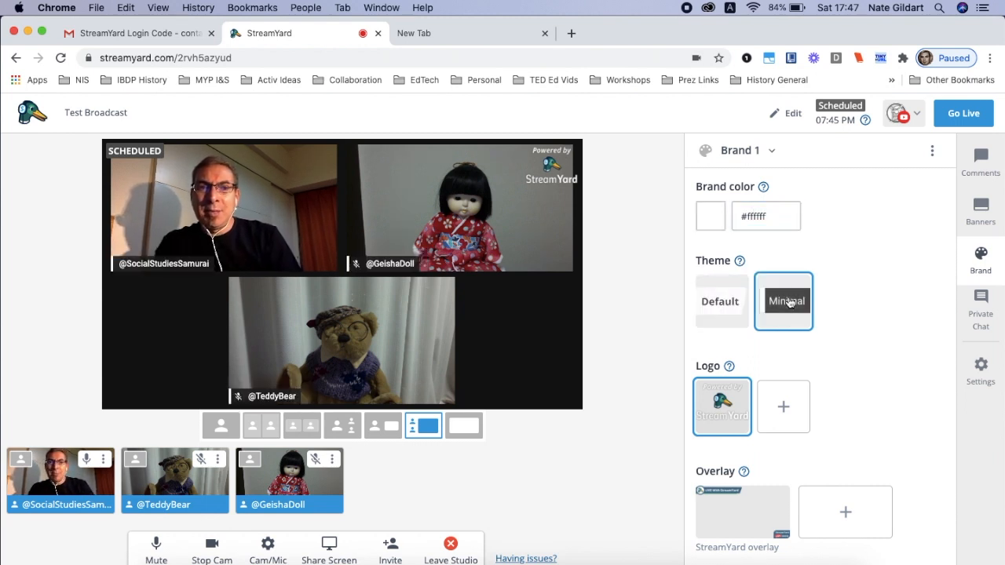
Look through the brand's logo, overlay and video clip options
scroll(844, 345, "down", 3)
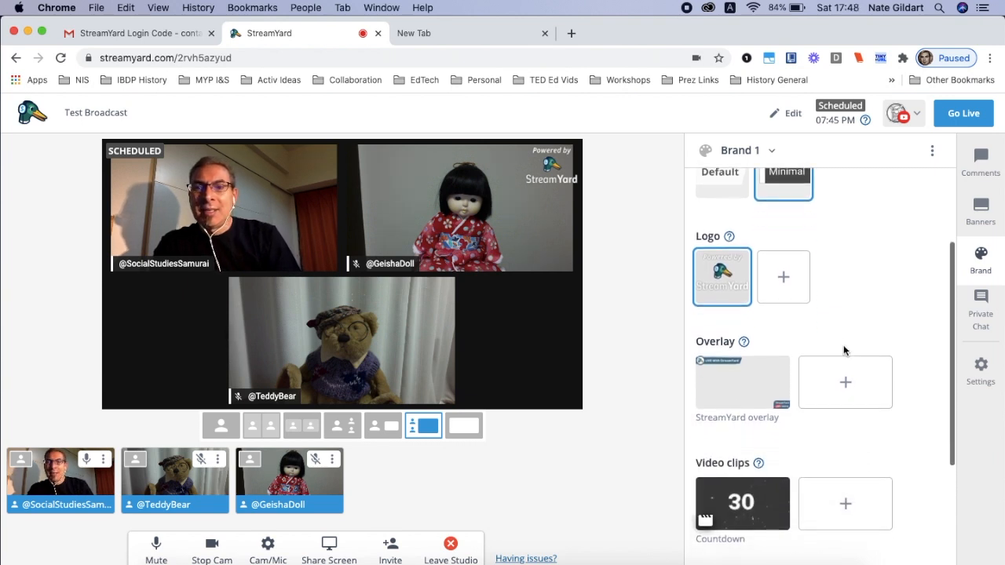
scroll(843, 350, "down", 2)
scroll(846, 362, "down", 2)
scroll(846, 365, "up", 6)
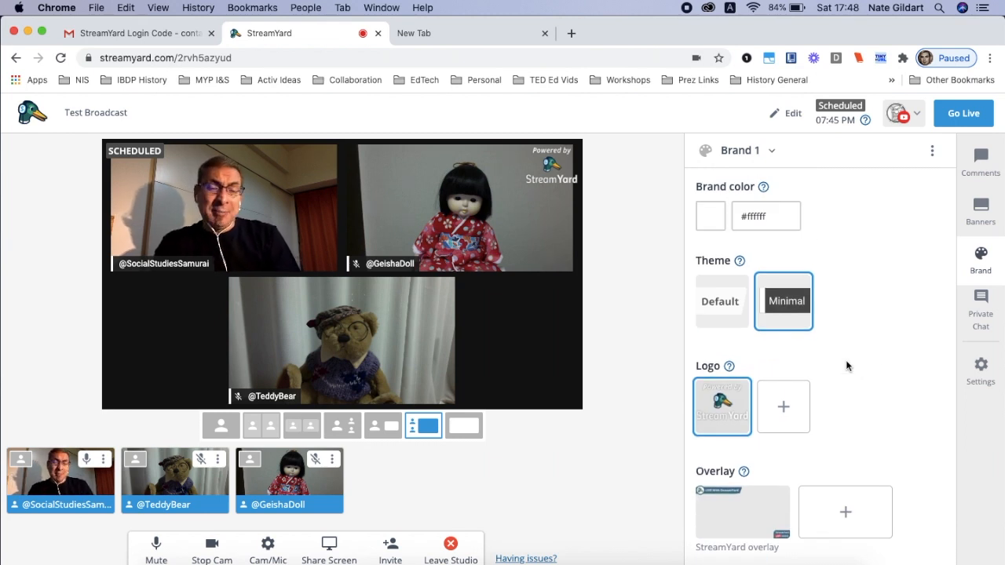
Review the studio's guest and green screen settings, including the background upload, and close the settings without changes
left_click(980, 370)
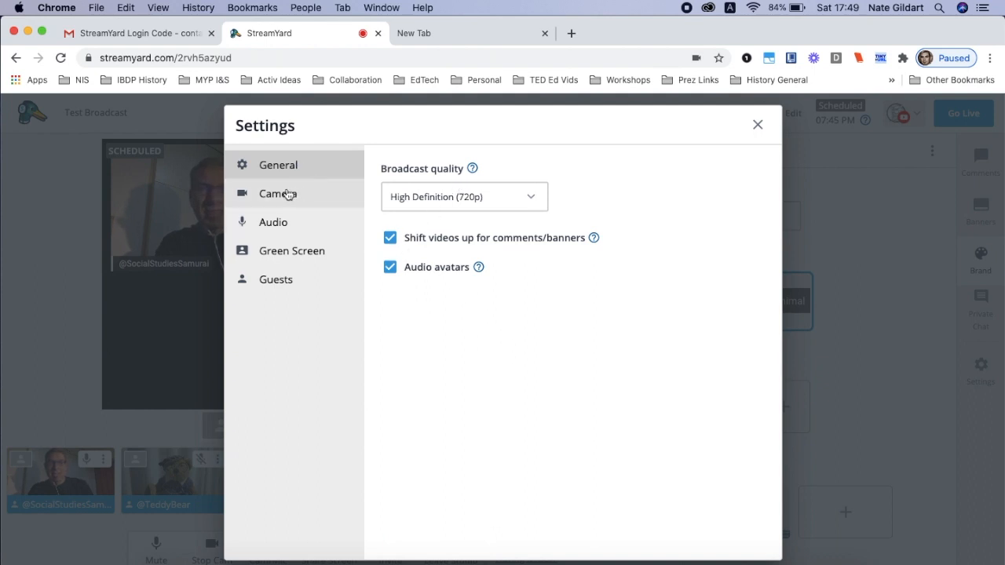
left_click(287, 280)
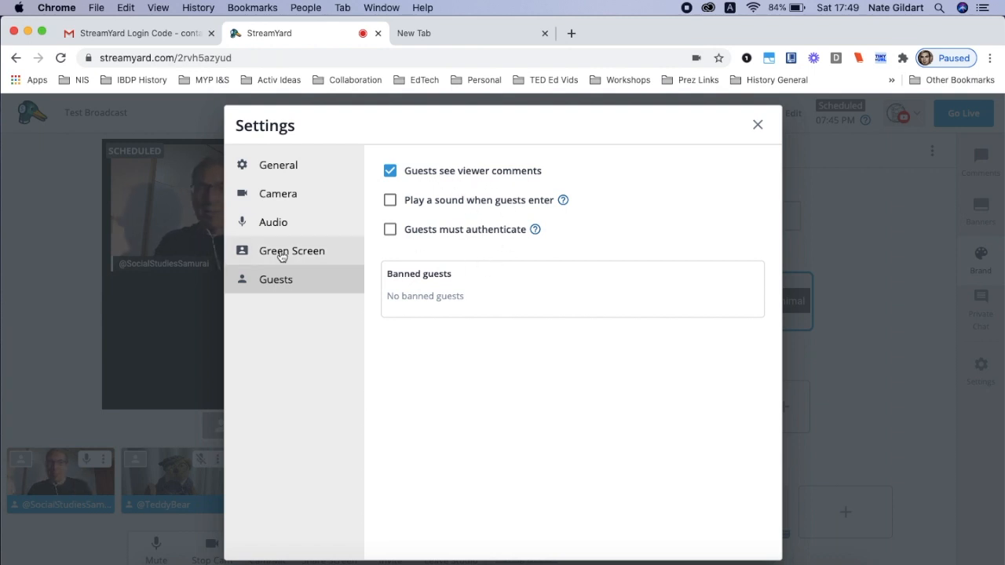
left_click(282, 253)
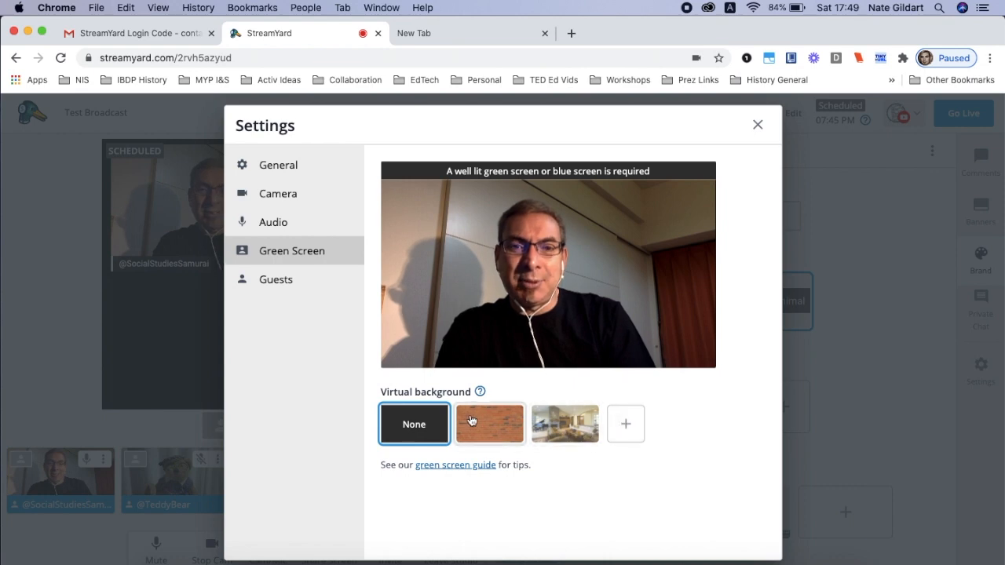
left_click(624, 430)
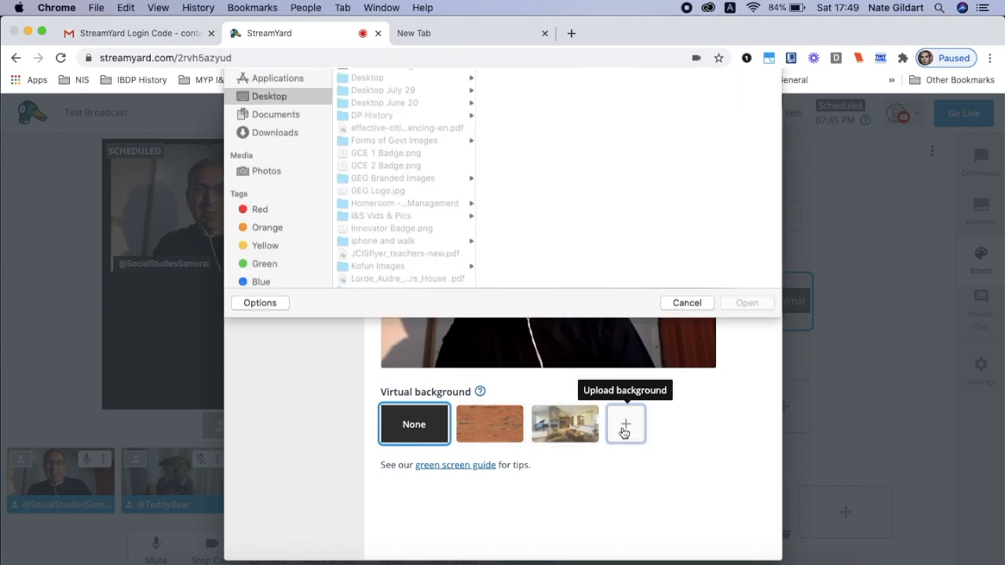
left_click(674, 370)
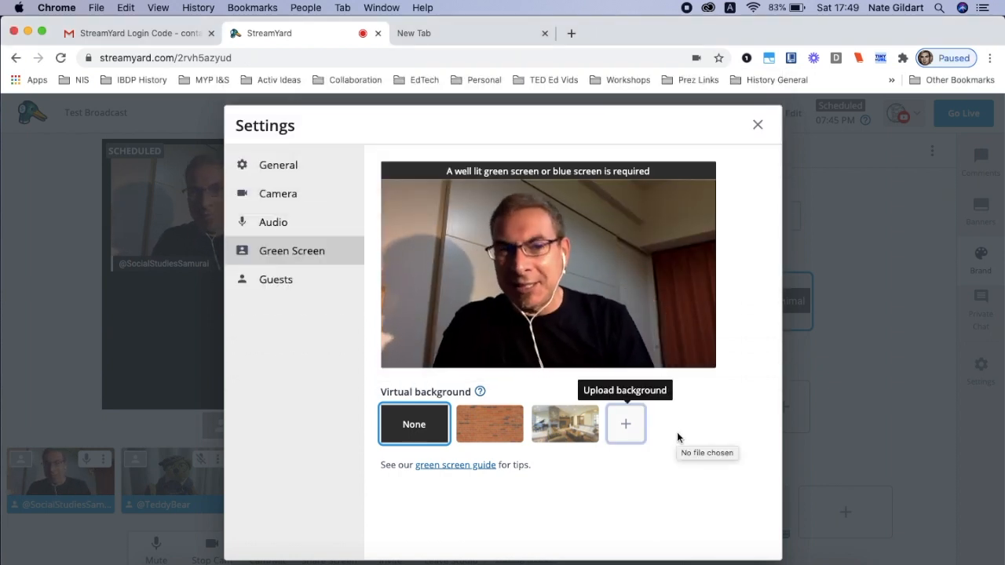
left_click(755, 131)
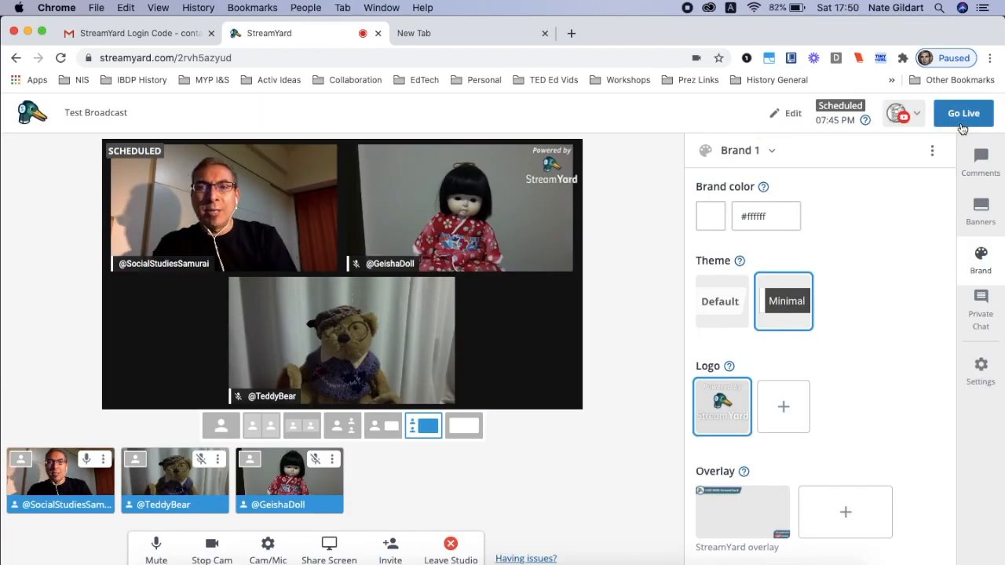
Open the go-live confirmation and dismiss it without starting the broadcast
scroll(962, 128, "up", 5)
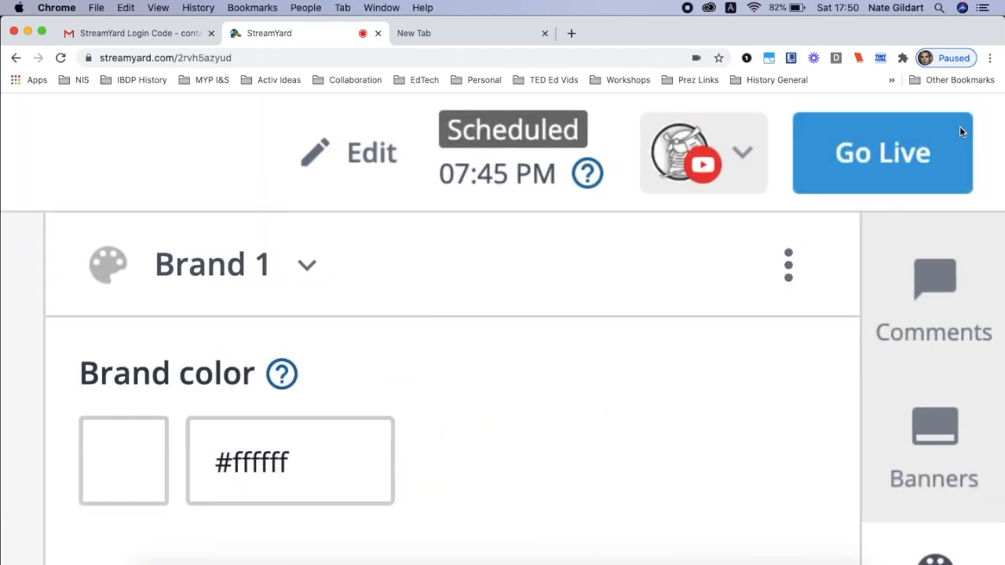
scroll(962, 129, "down", 3)
left_click(963, 114)
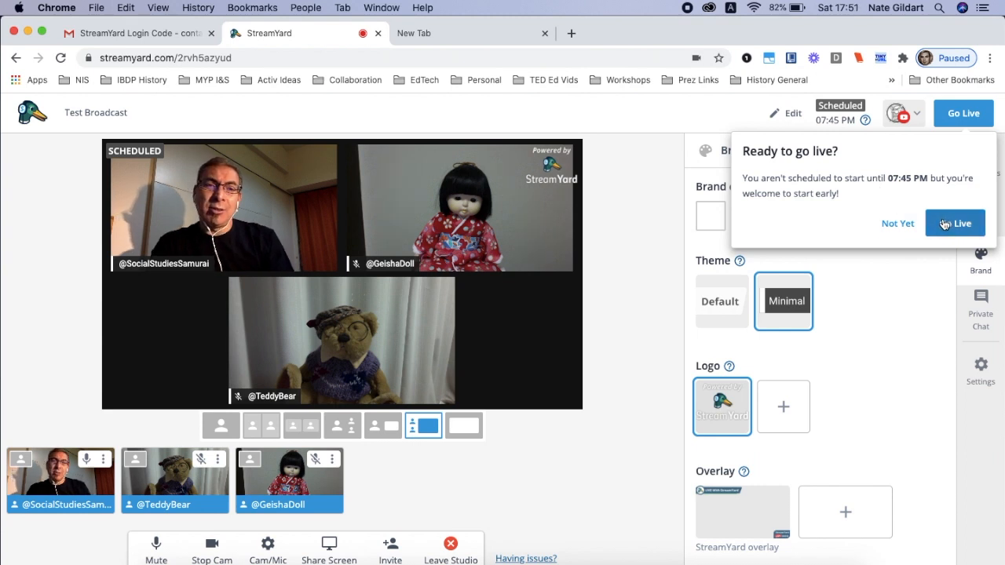
left_click(898, 275)
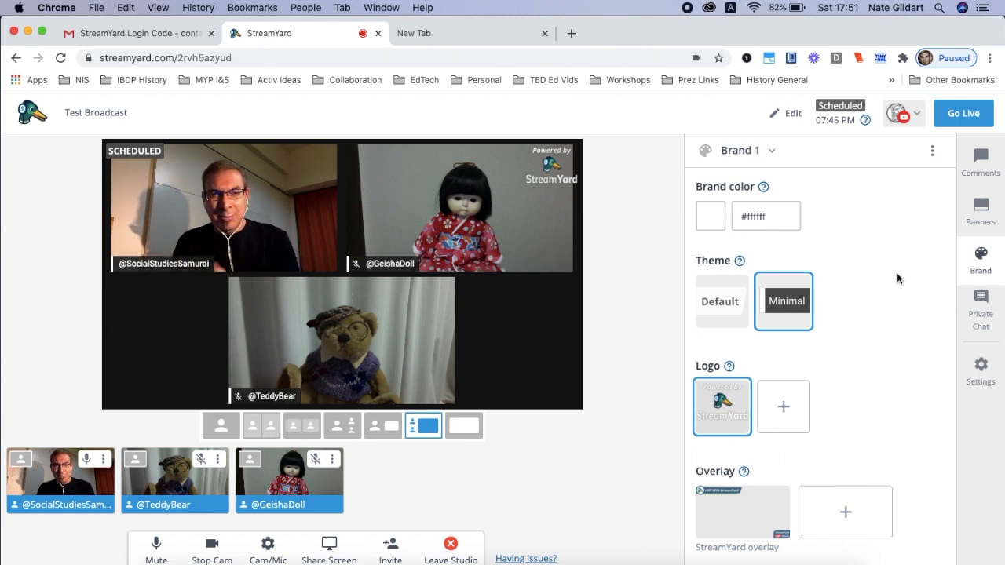
left_click(988, 318)
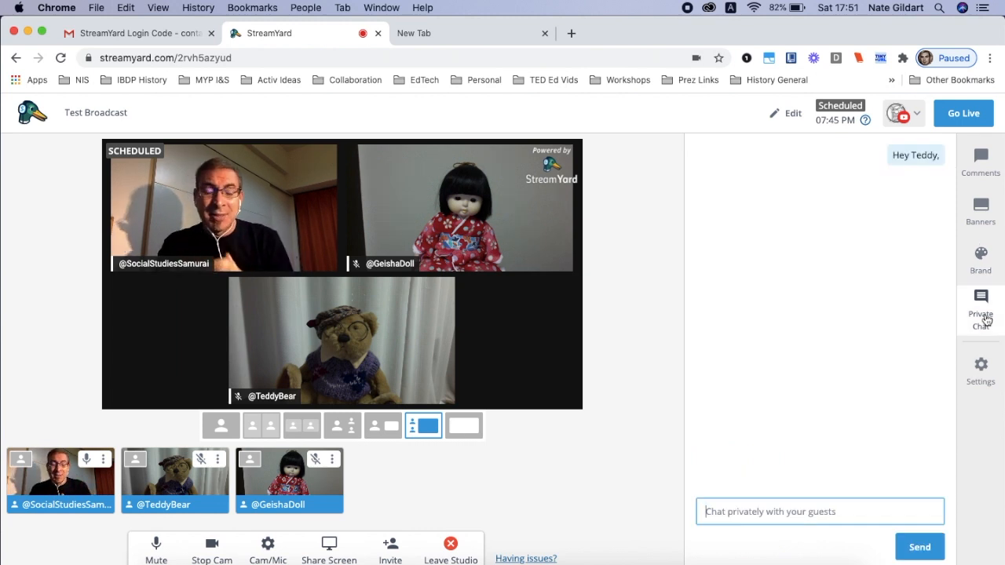
mouse_move(273, 486)
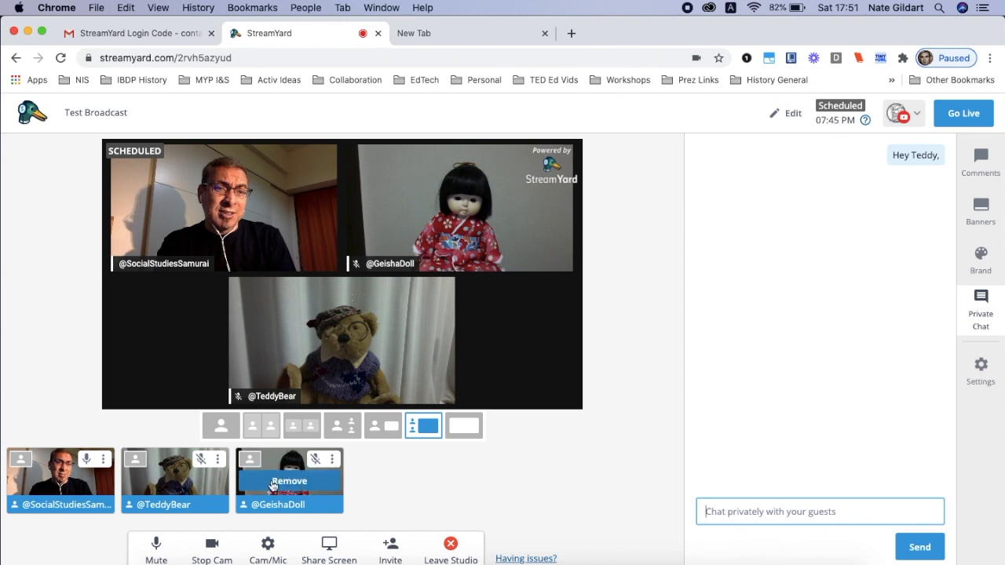
left_click(273, 481)
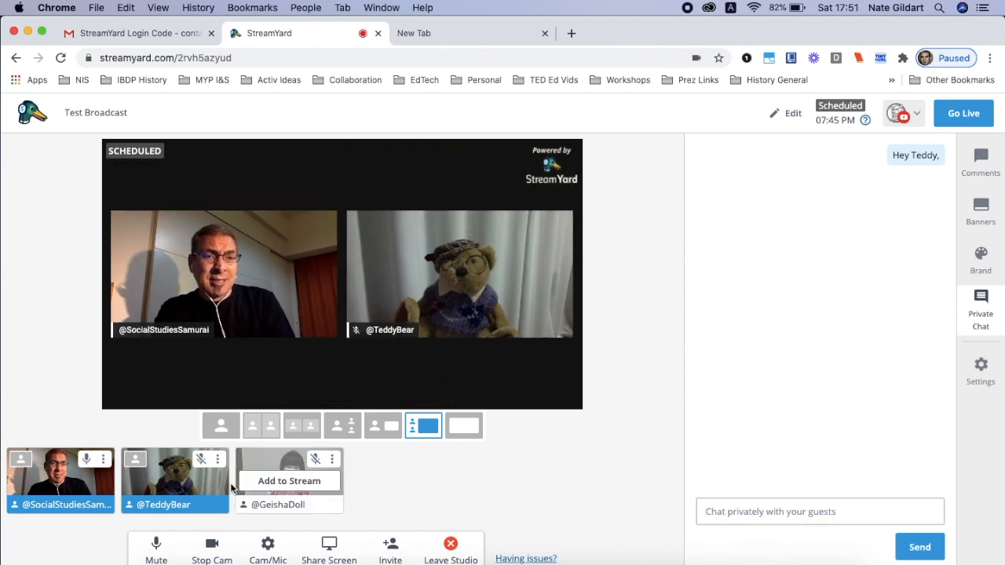
Take the host off the stream and mute the host's microphone
left_click(76, 481)
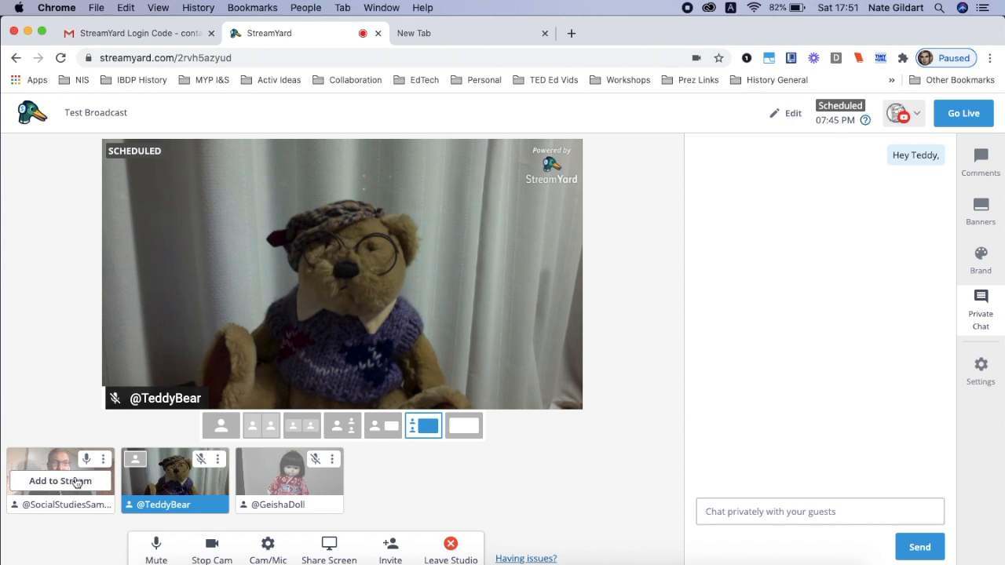
left_click(83, 460)
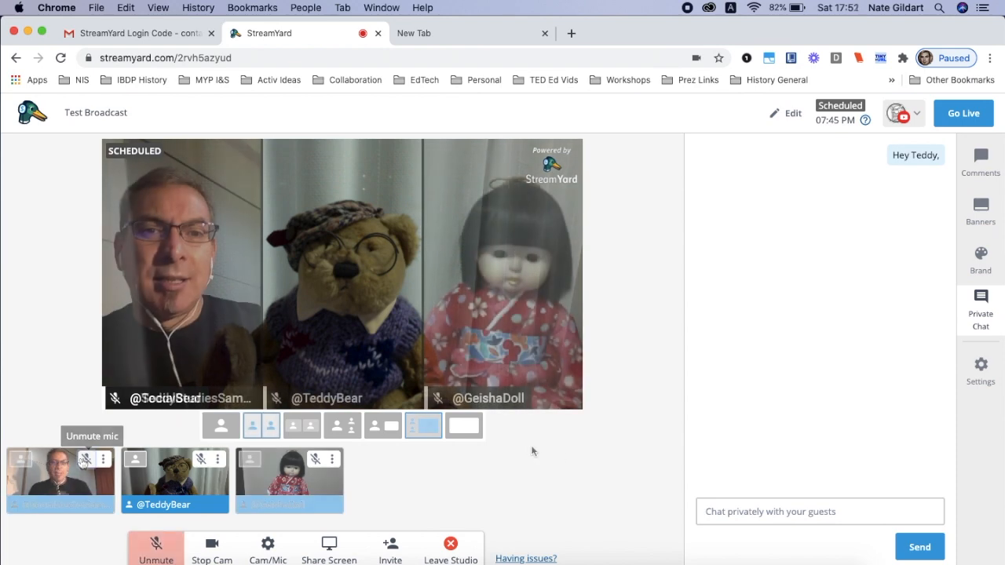
Try the different stream layouts, finishing with the cropped side-by-side layout that fills the frame with all participants
left_click(461, 433)
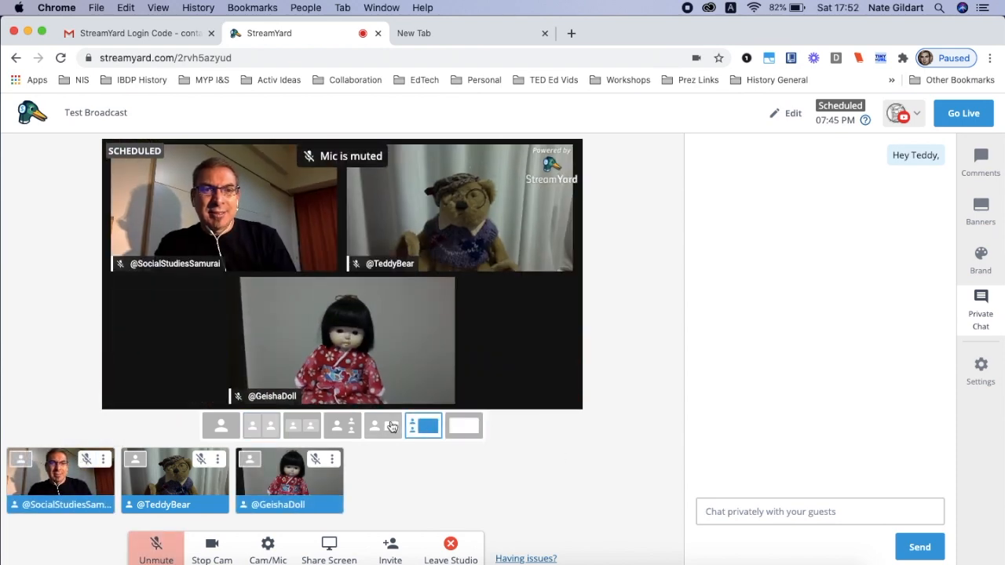
left_click(383, 428)
left_click(336, 429)
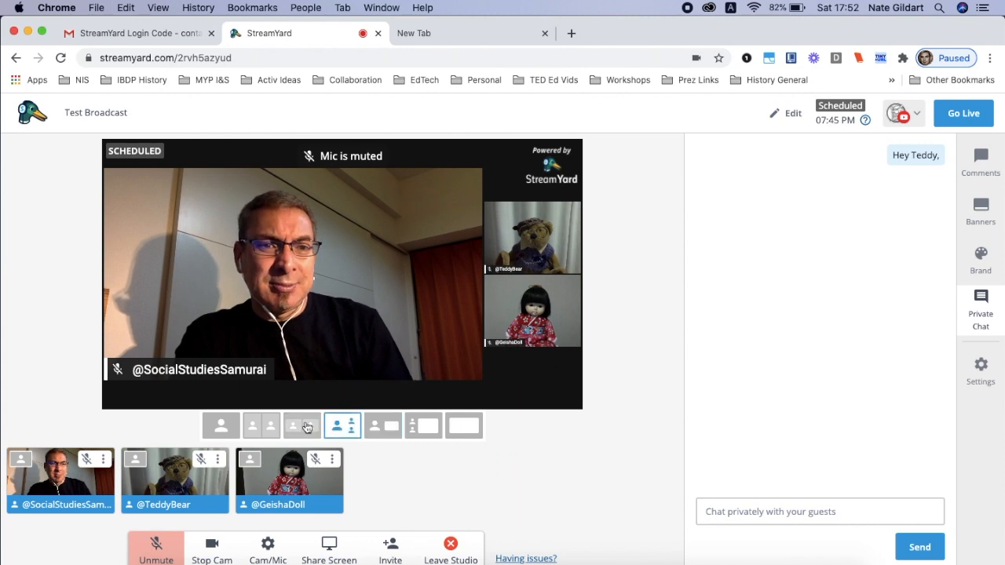
left_click(301, 426)
left_click(270, 424)
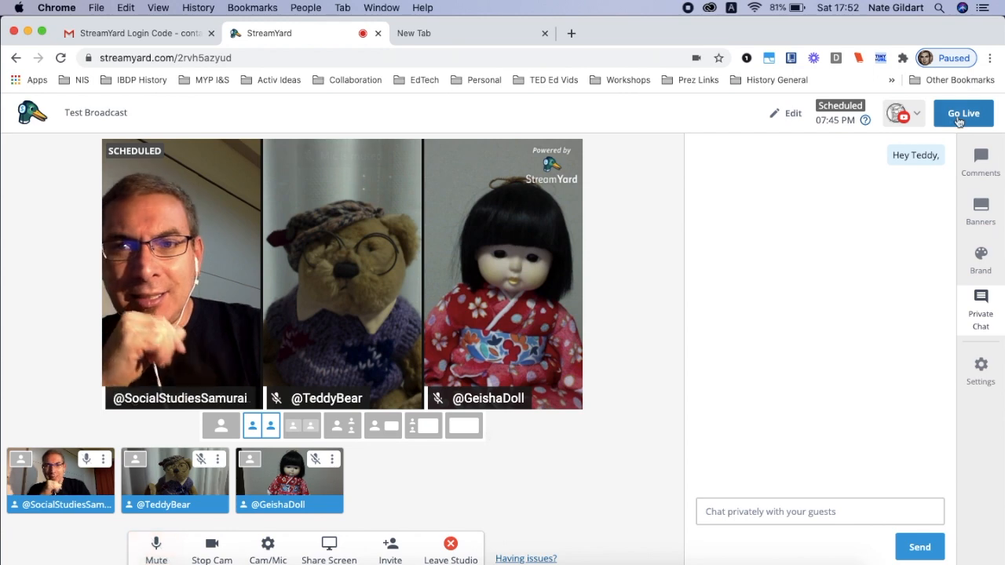
Open the scheduled Test Broadcast's page on YouTube from its destination options
scroll(958, 122, "up", 5)
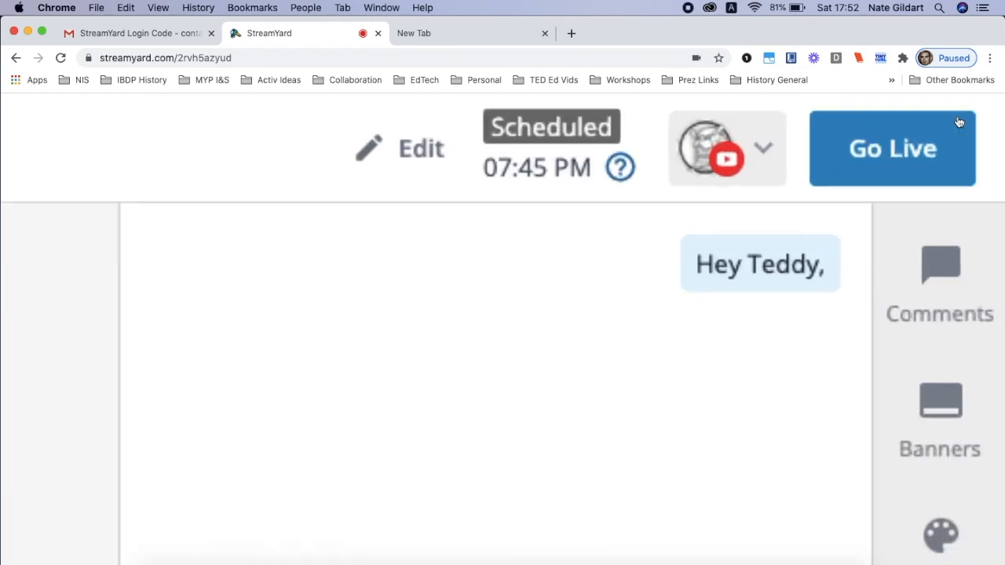
scroll(958, 122, "down", 5)
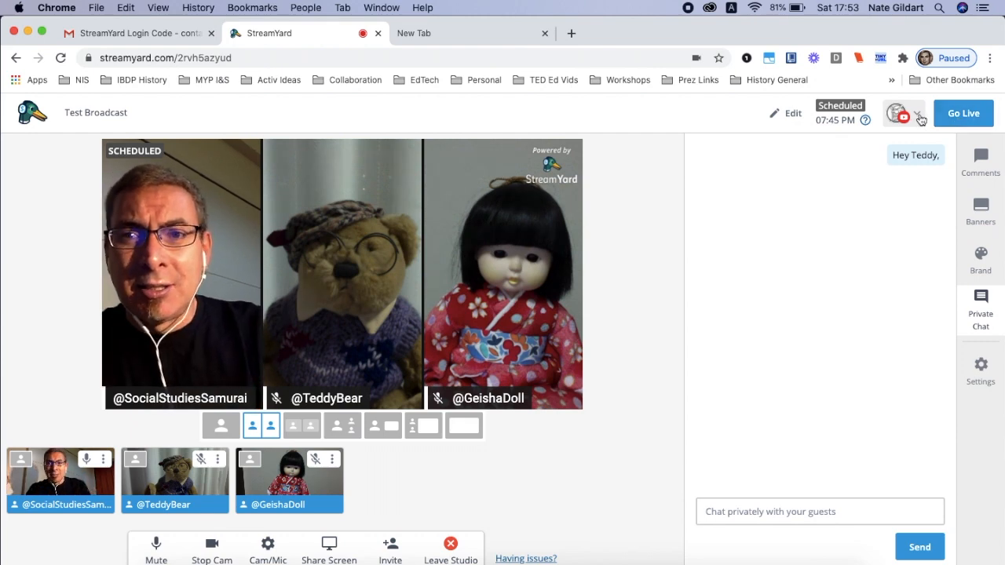
left_click(916, 114)
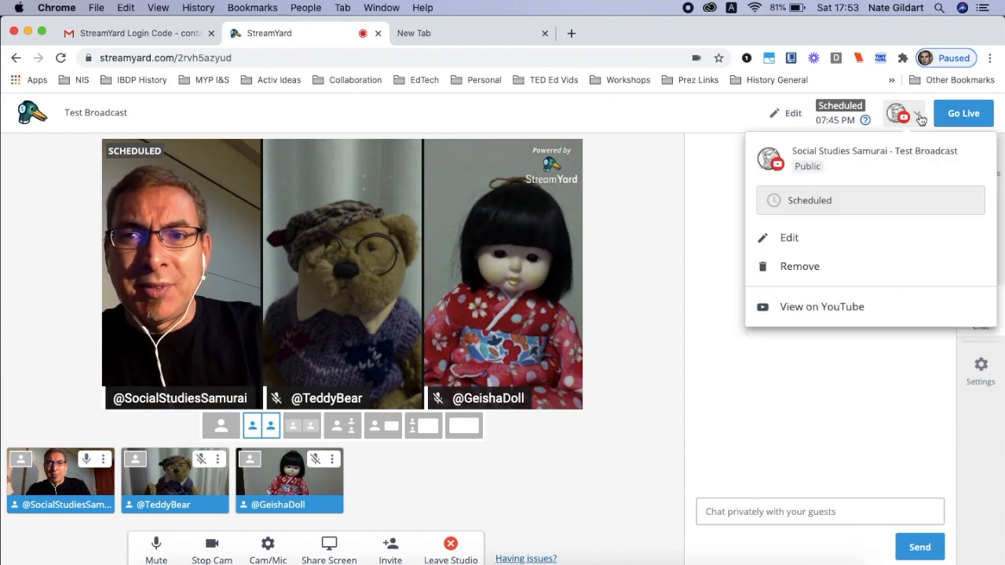
left_click(802, 308)
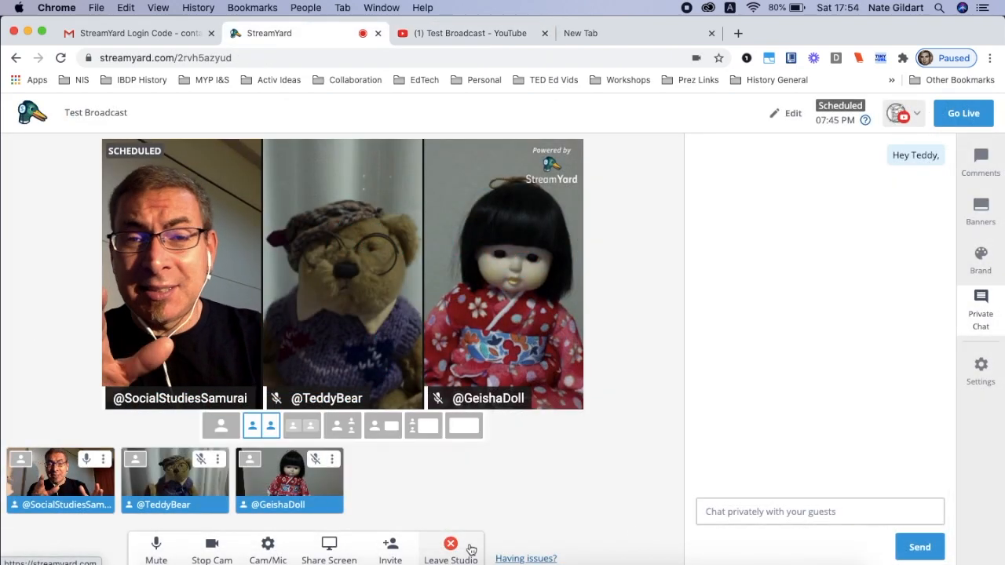
scroll(471, 549, "up", 10)
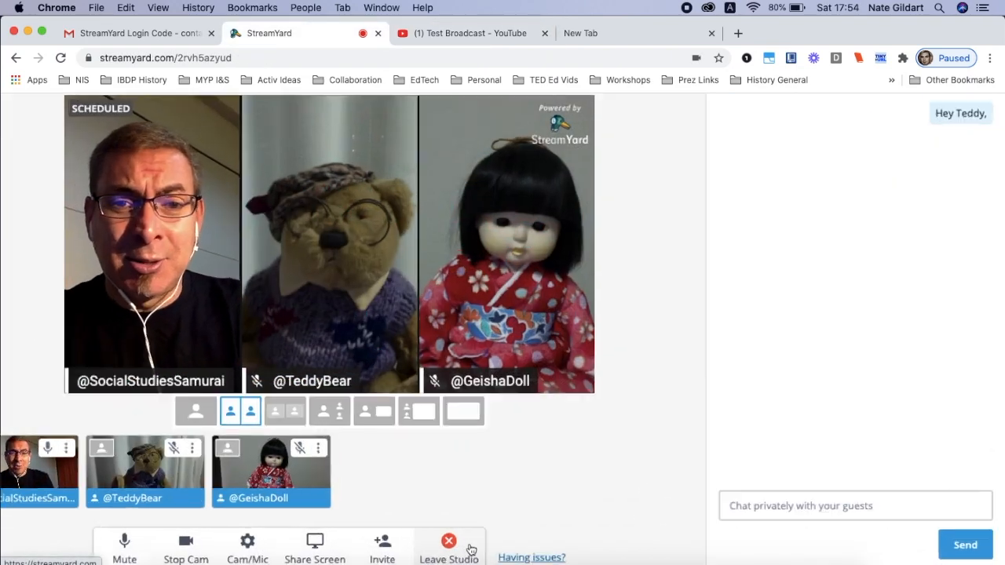
scroll(471, 550, "down", 10)
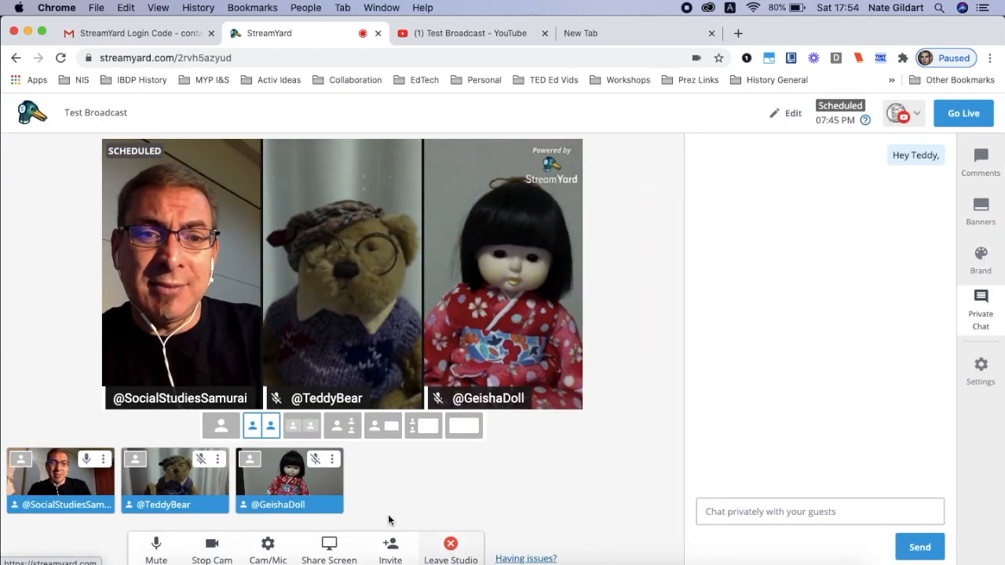
left_click(333, 459)
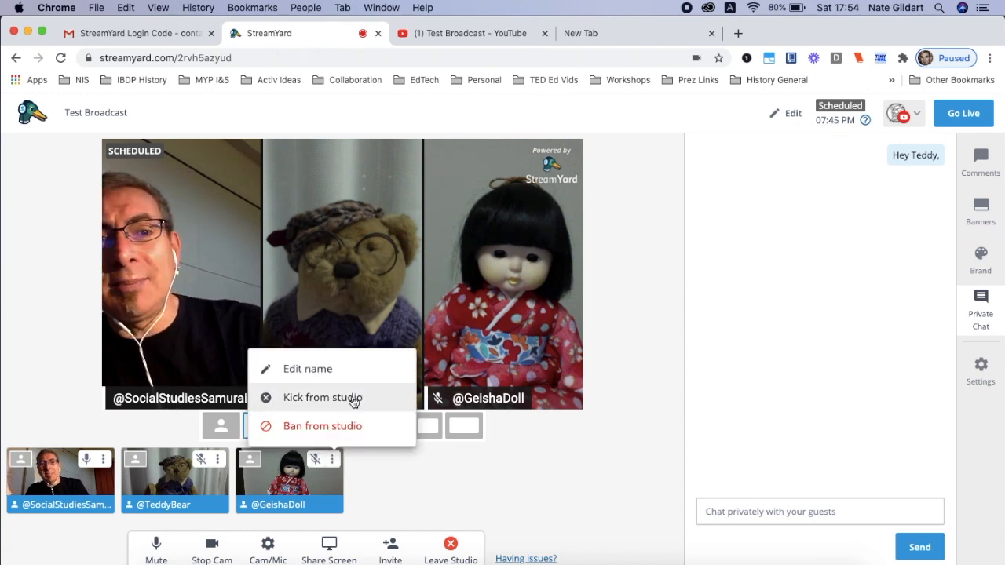
left_click(354, 398)
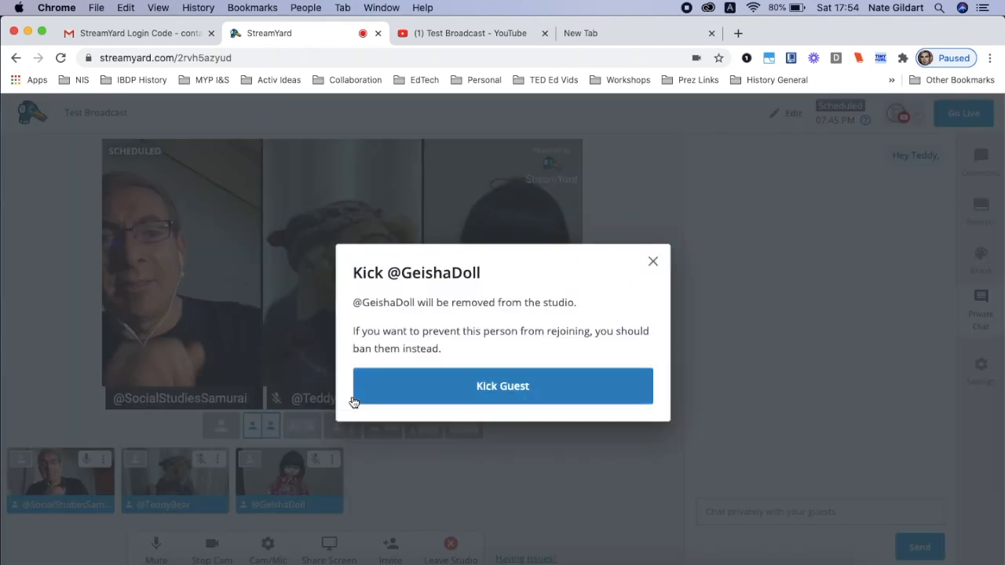
left_click(441, 382)
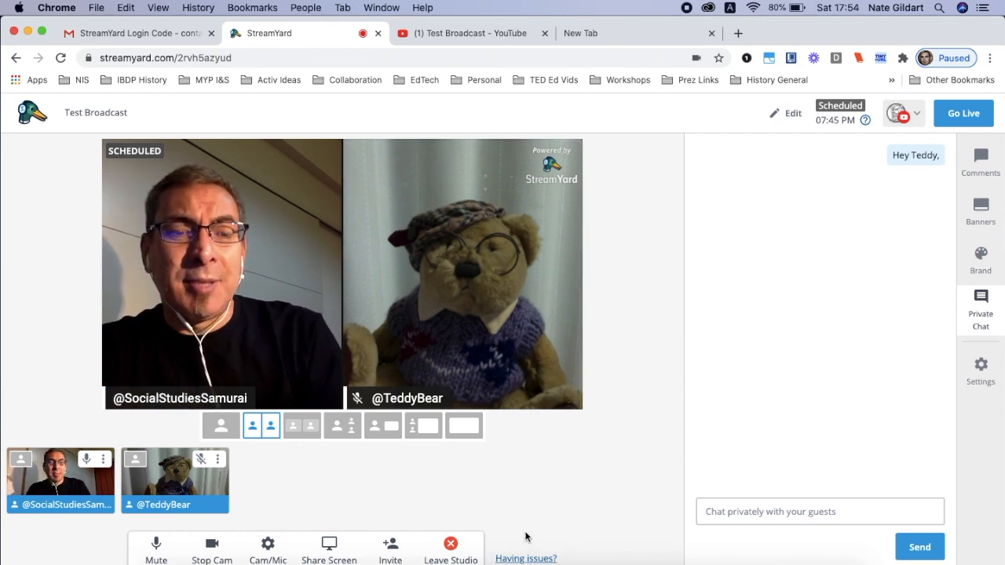
left_click(453, 550)
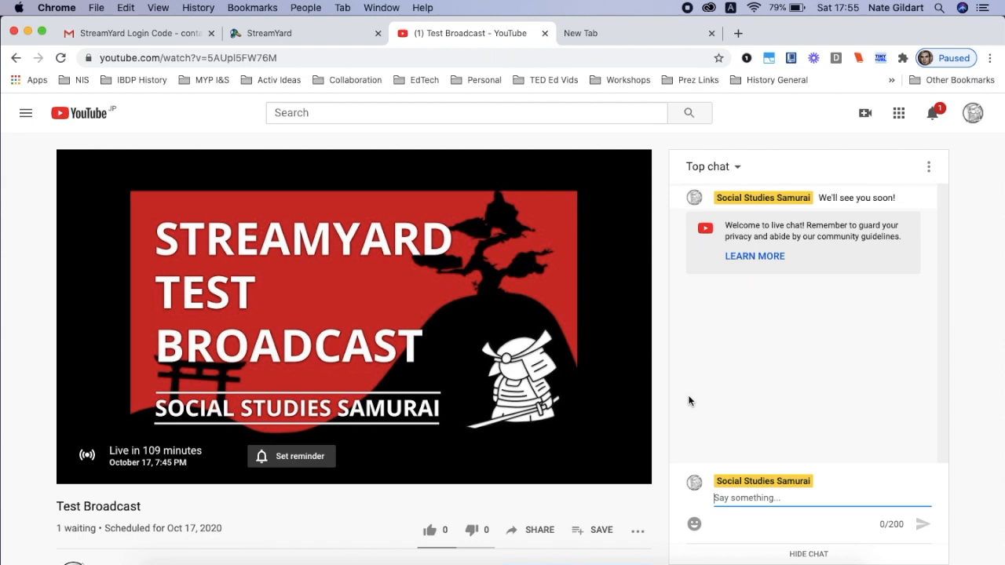
On the broadcast's YouTube page, post "We" and "We'll be late y 5 minutes!" in the live chat
type("We")
key("Return")
type("Il be")
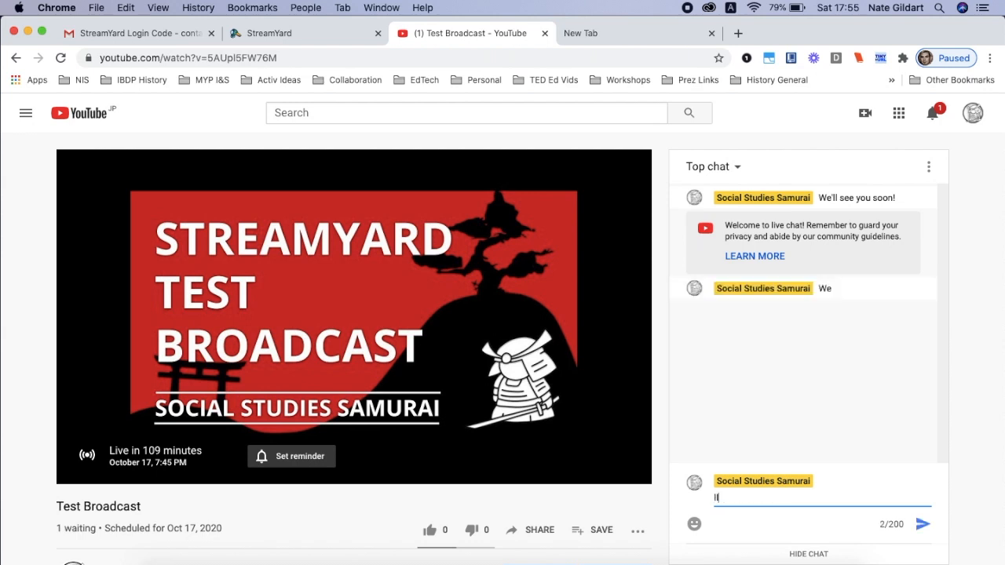
type("We'")
type(" late y 5 minutes!")
key("Return")
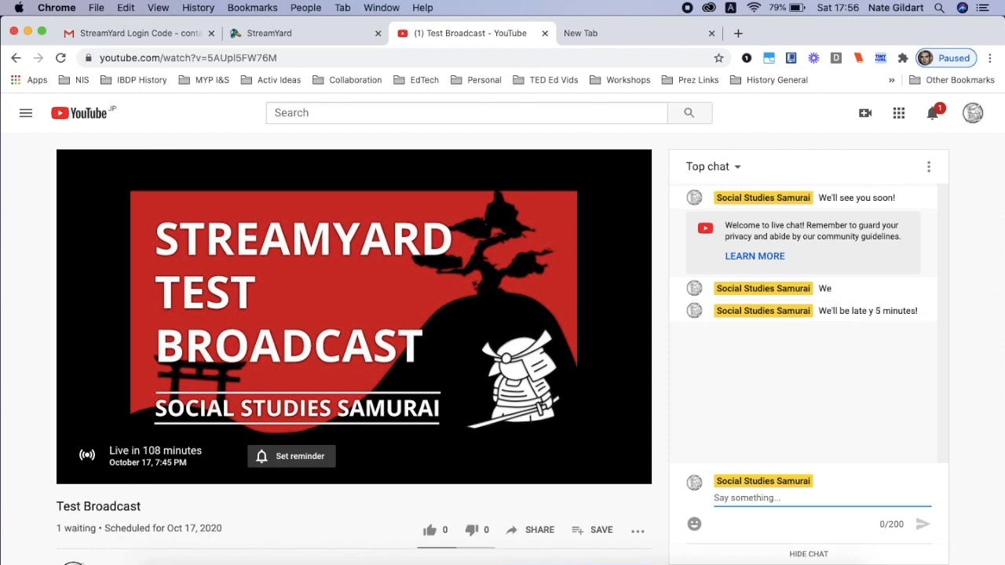